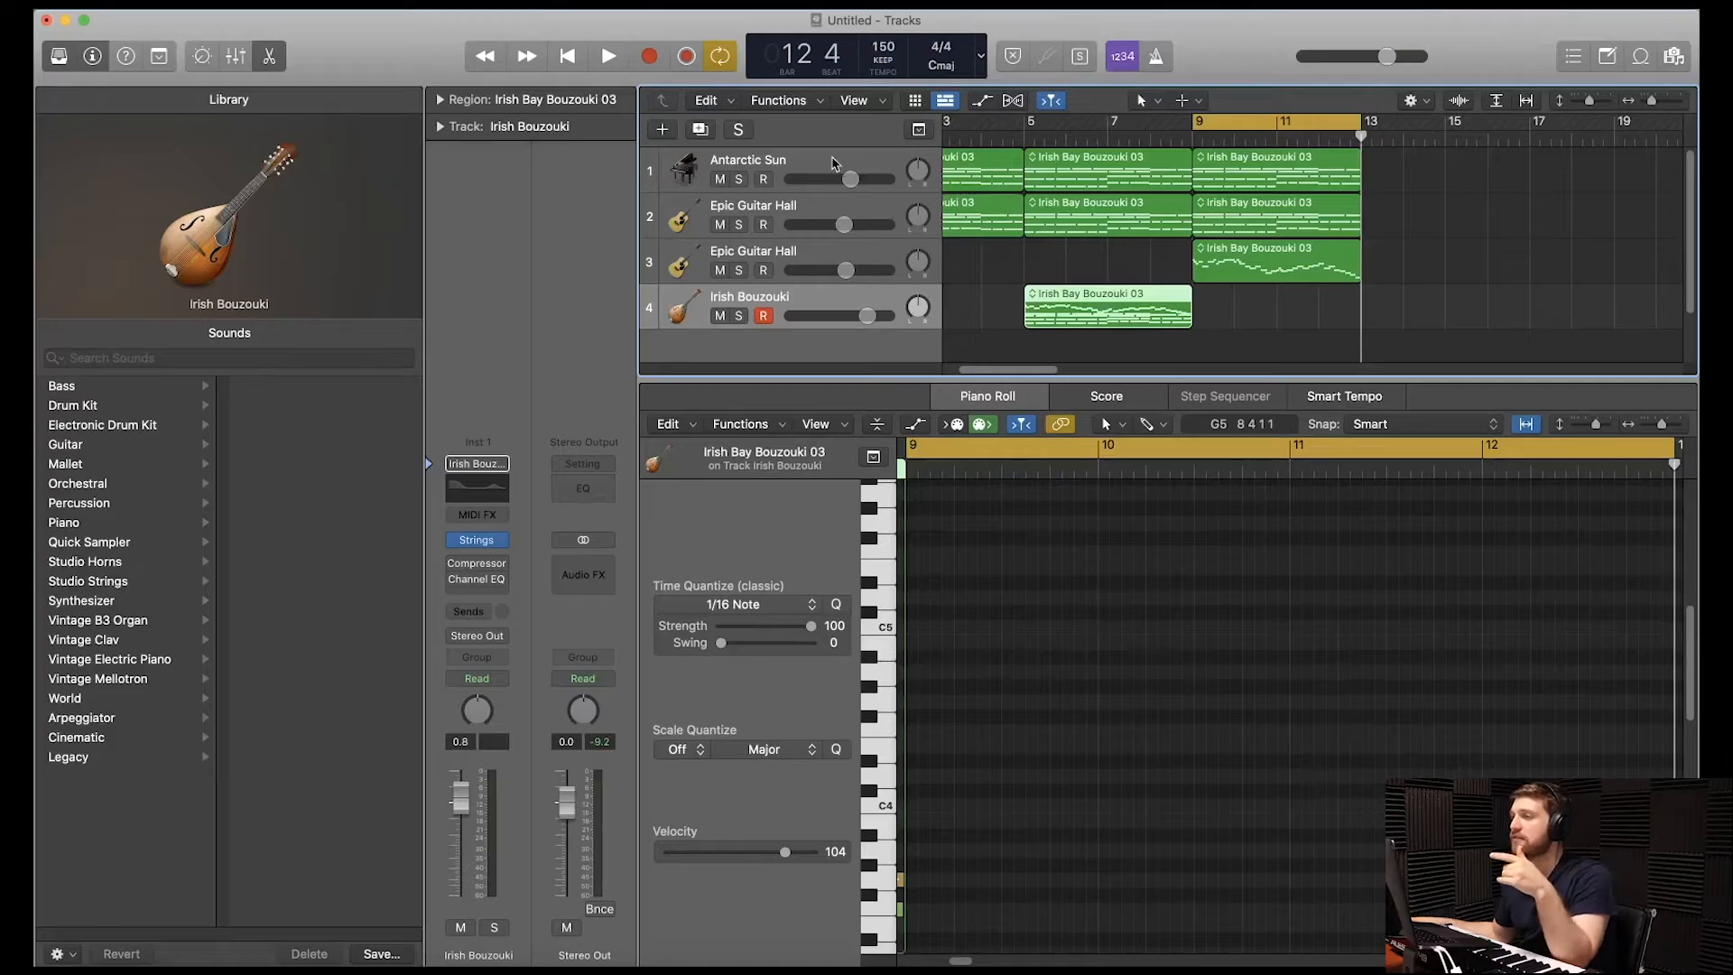
- Review the Antarctic Sun track's notes and its Channel EQ and Overdrive settings
click(835, 163)
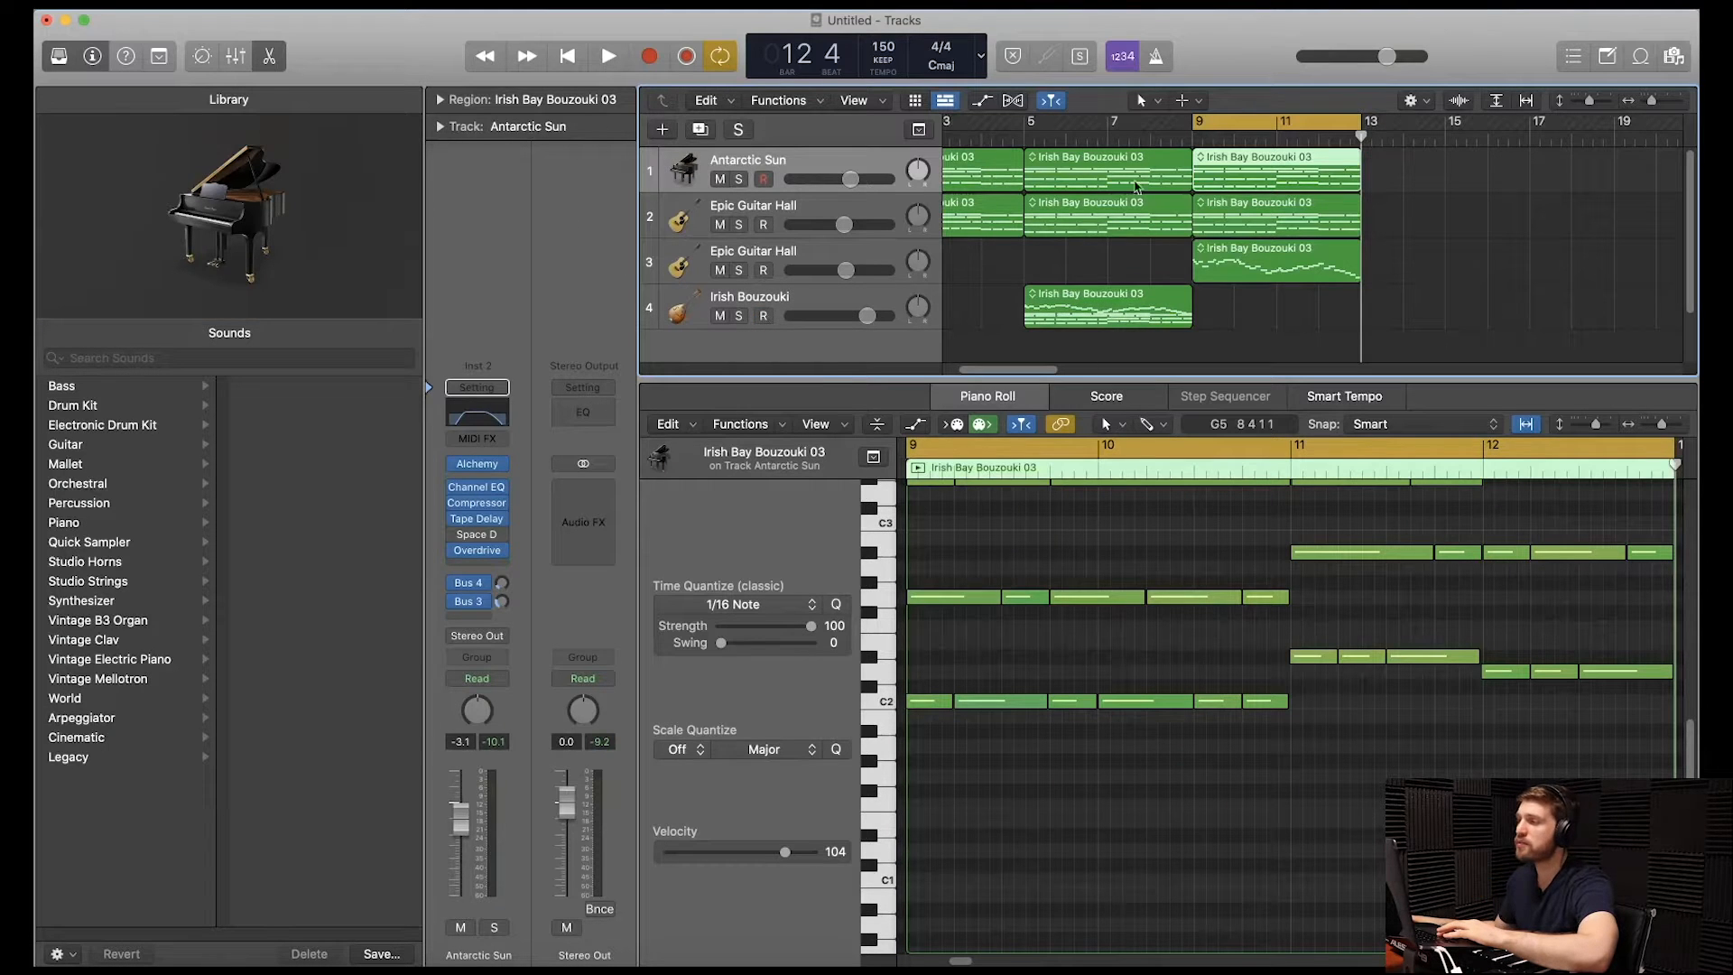
scroll(1256, 696, up, 5)
scroll(1272, 648, up, 4)
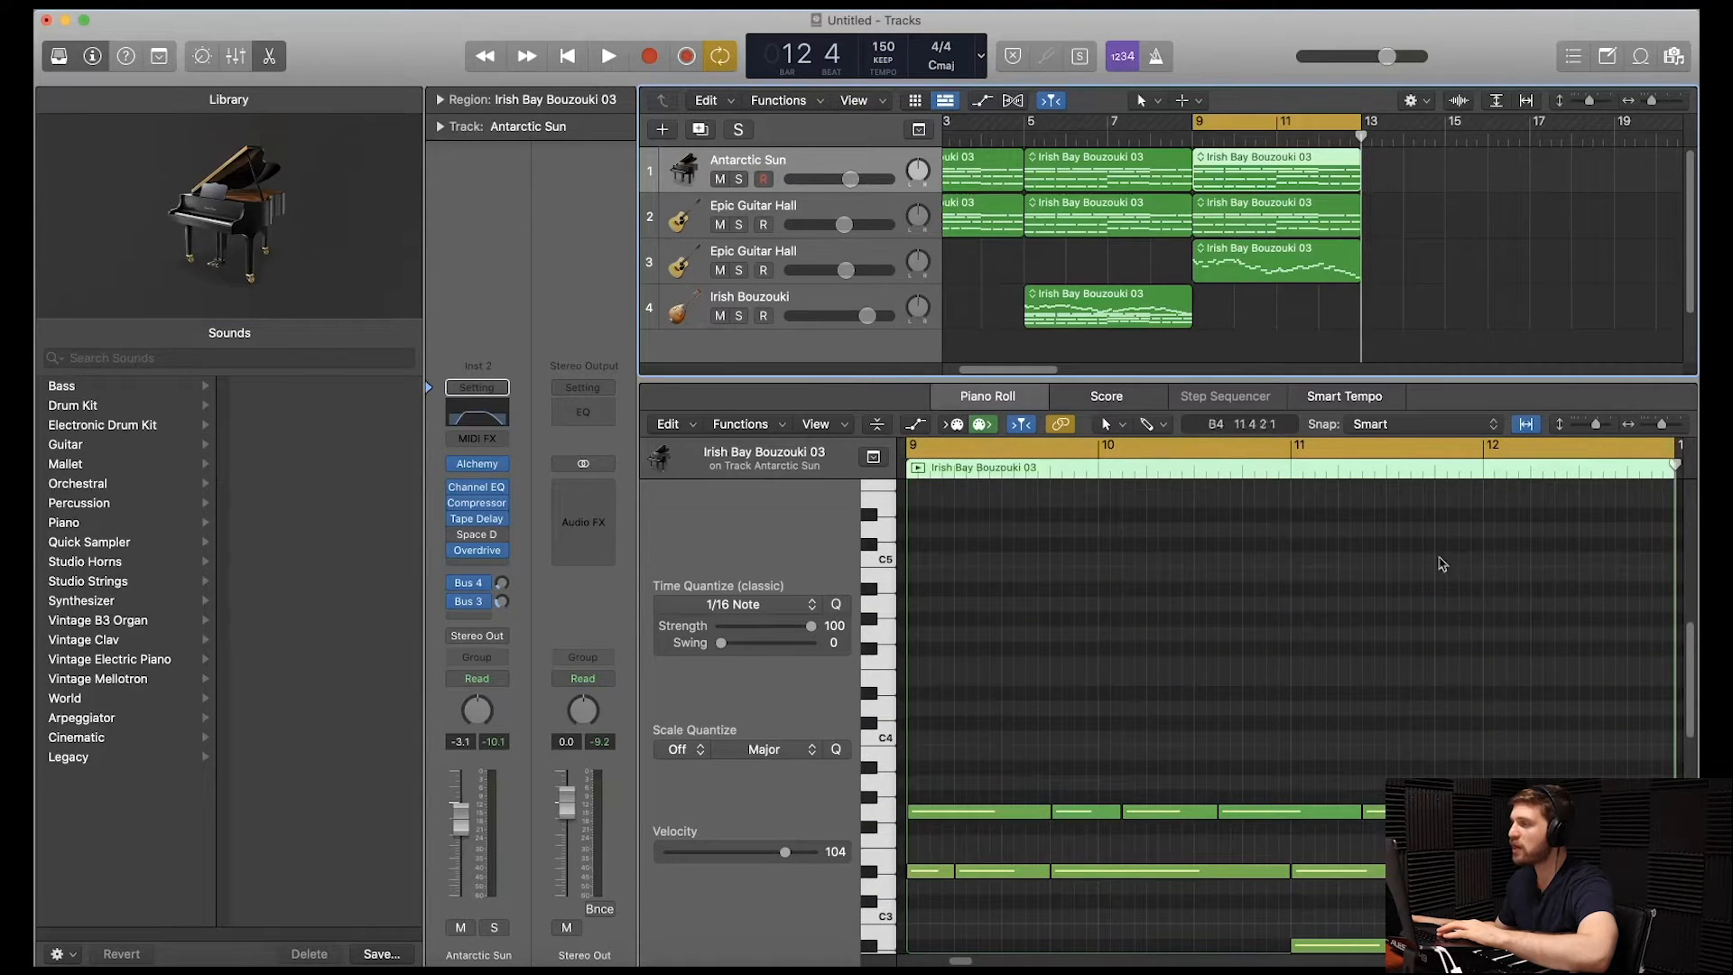
click(479, 417)
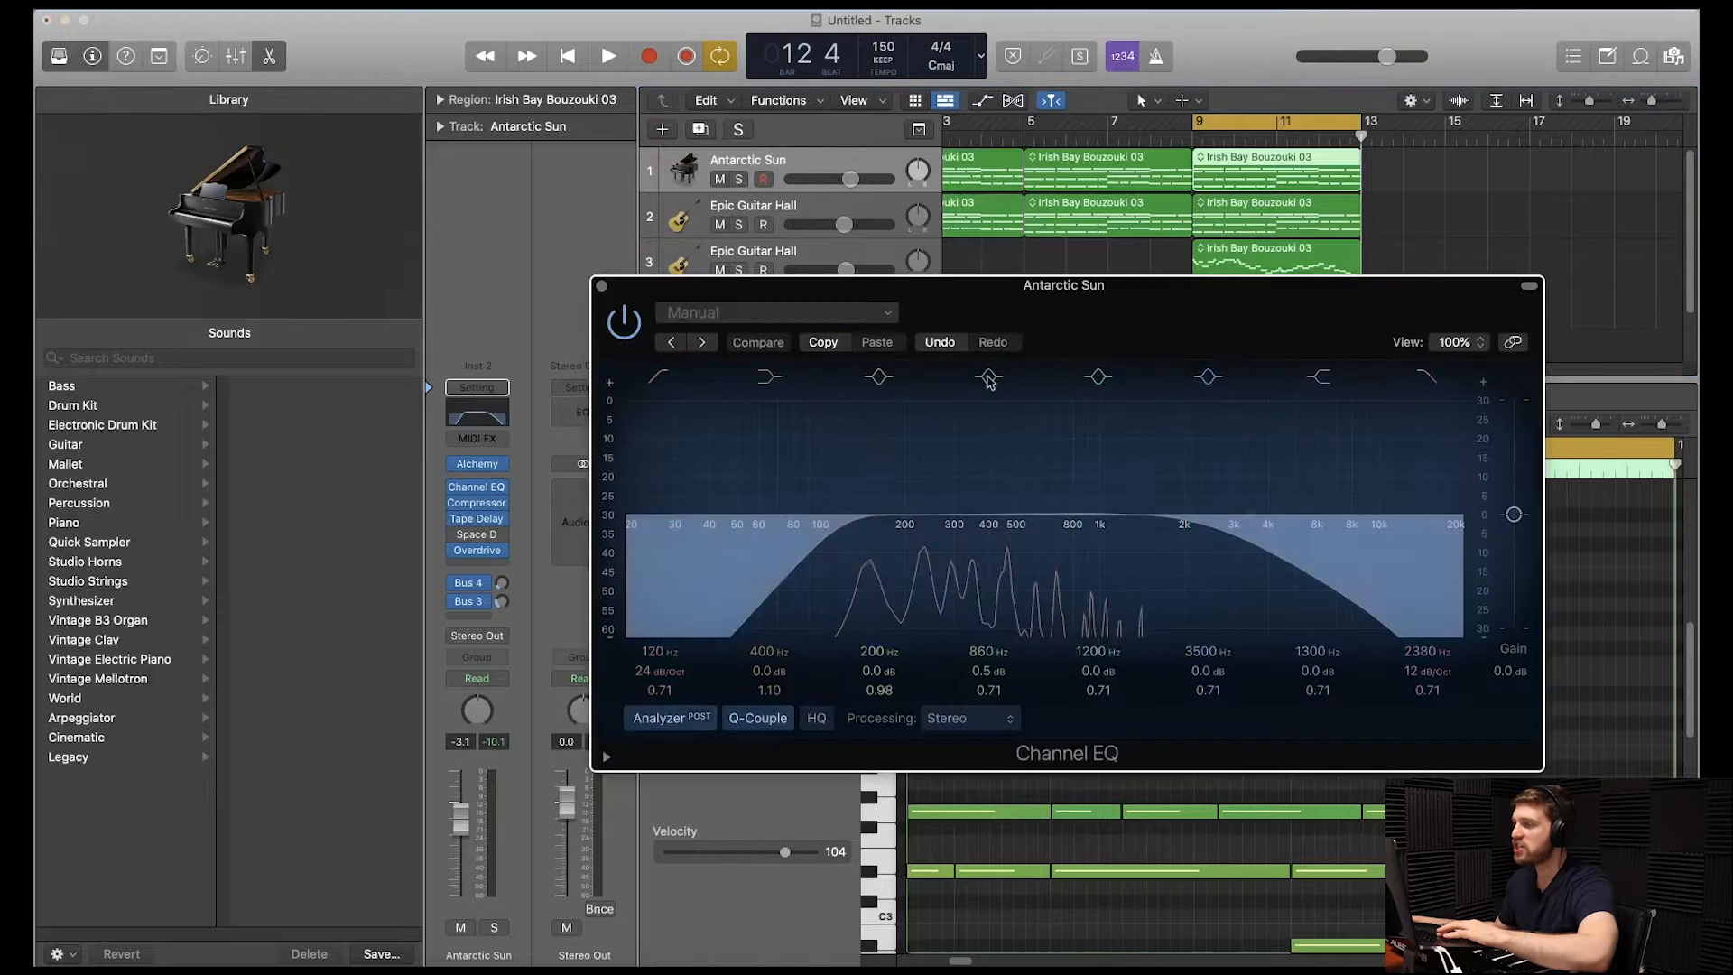
click(477, 551)
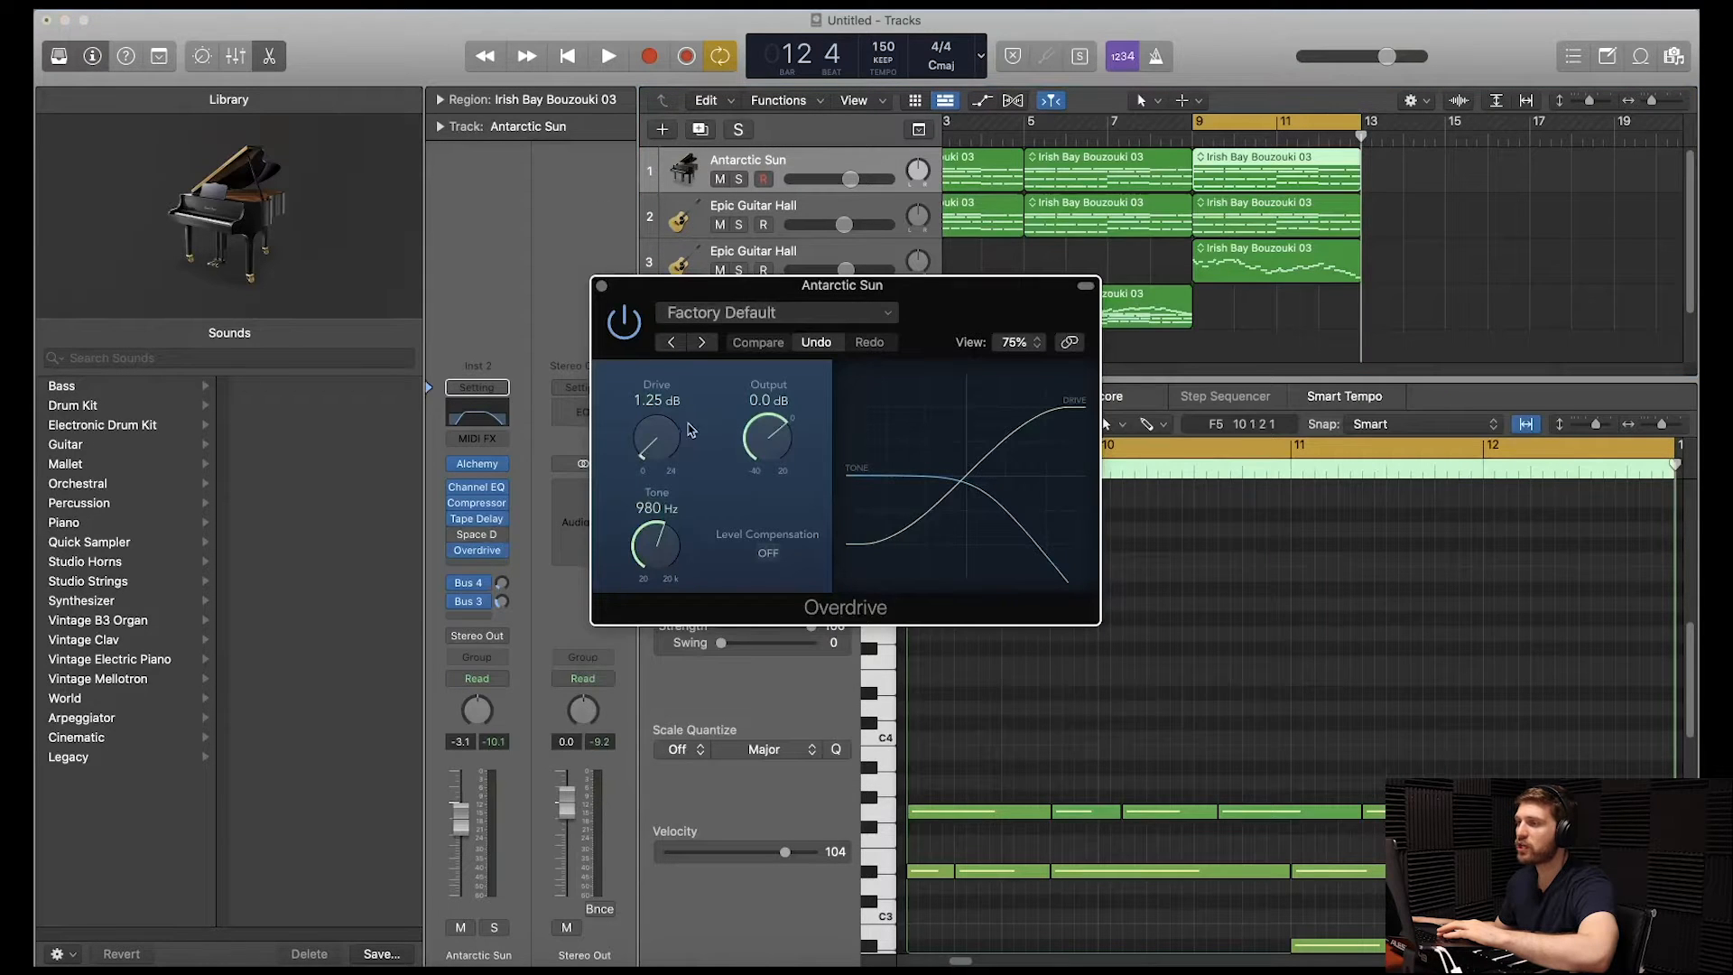
click(601, 287)
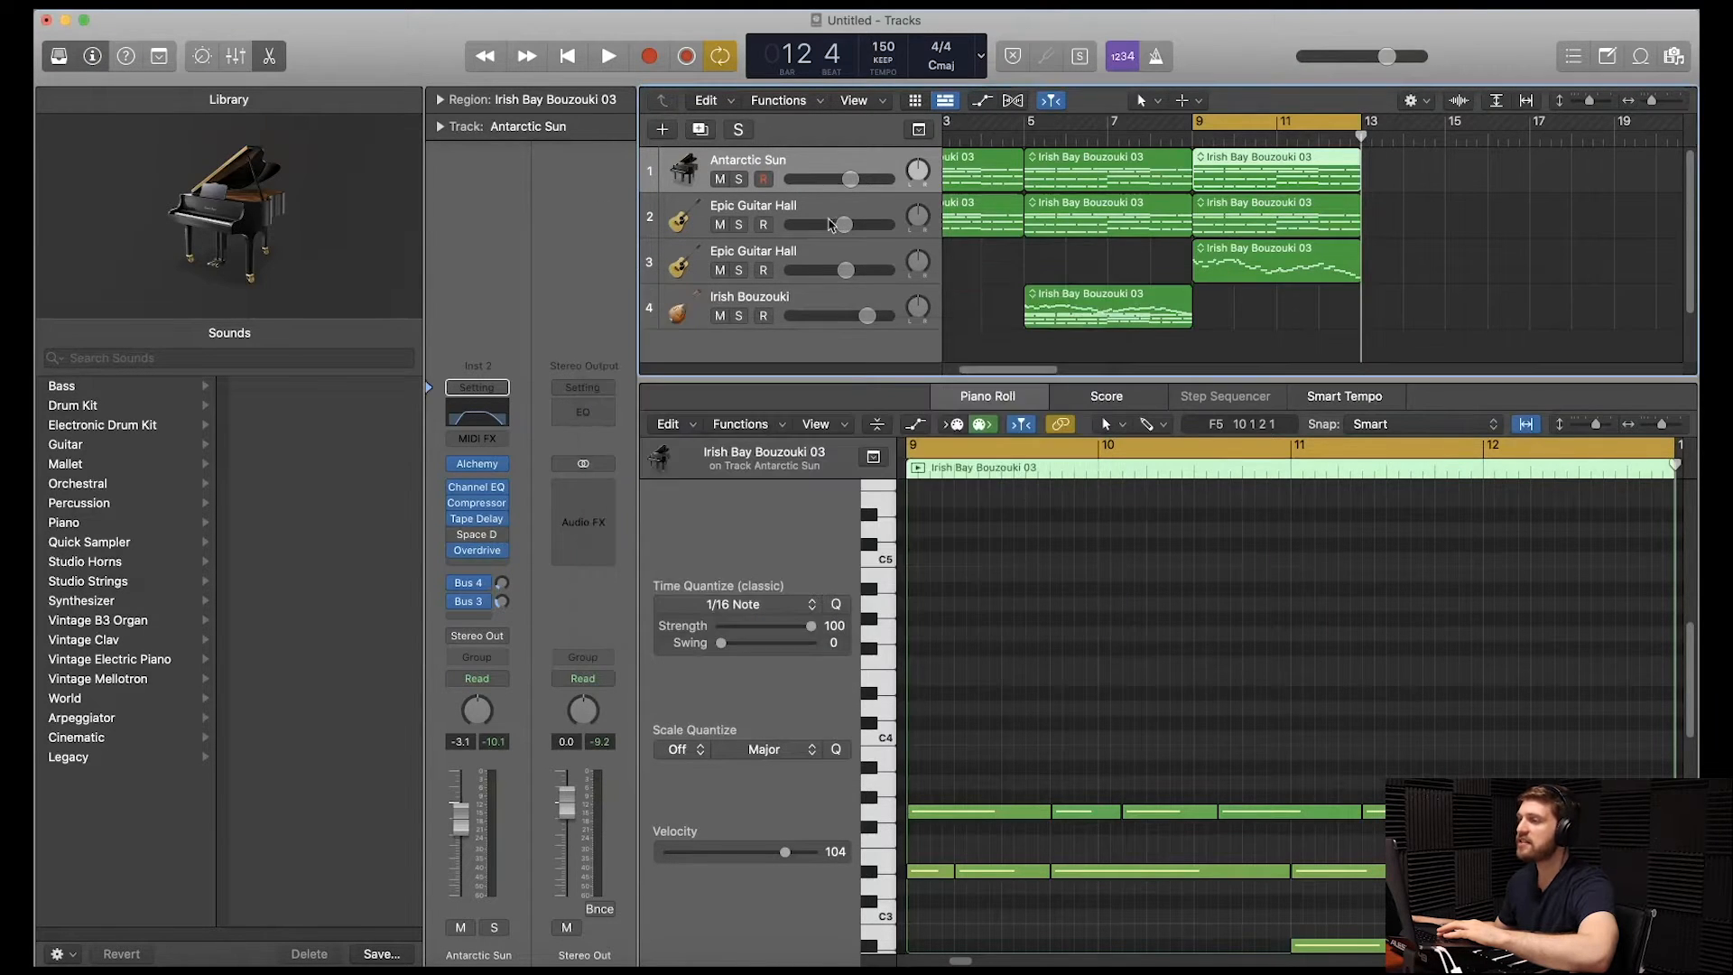
- Review the notes of the first Epic Guitar Hall track in bars 9 to 12 and inspect its Channel EQ and Space Designer settings
click(1272, 208)
scroll(1329, 714, up, 3)
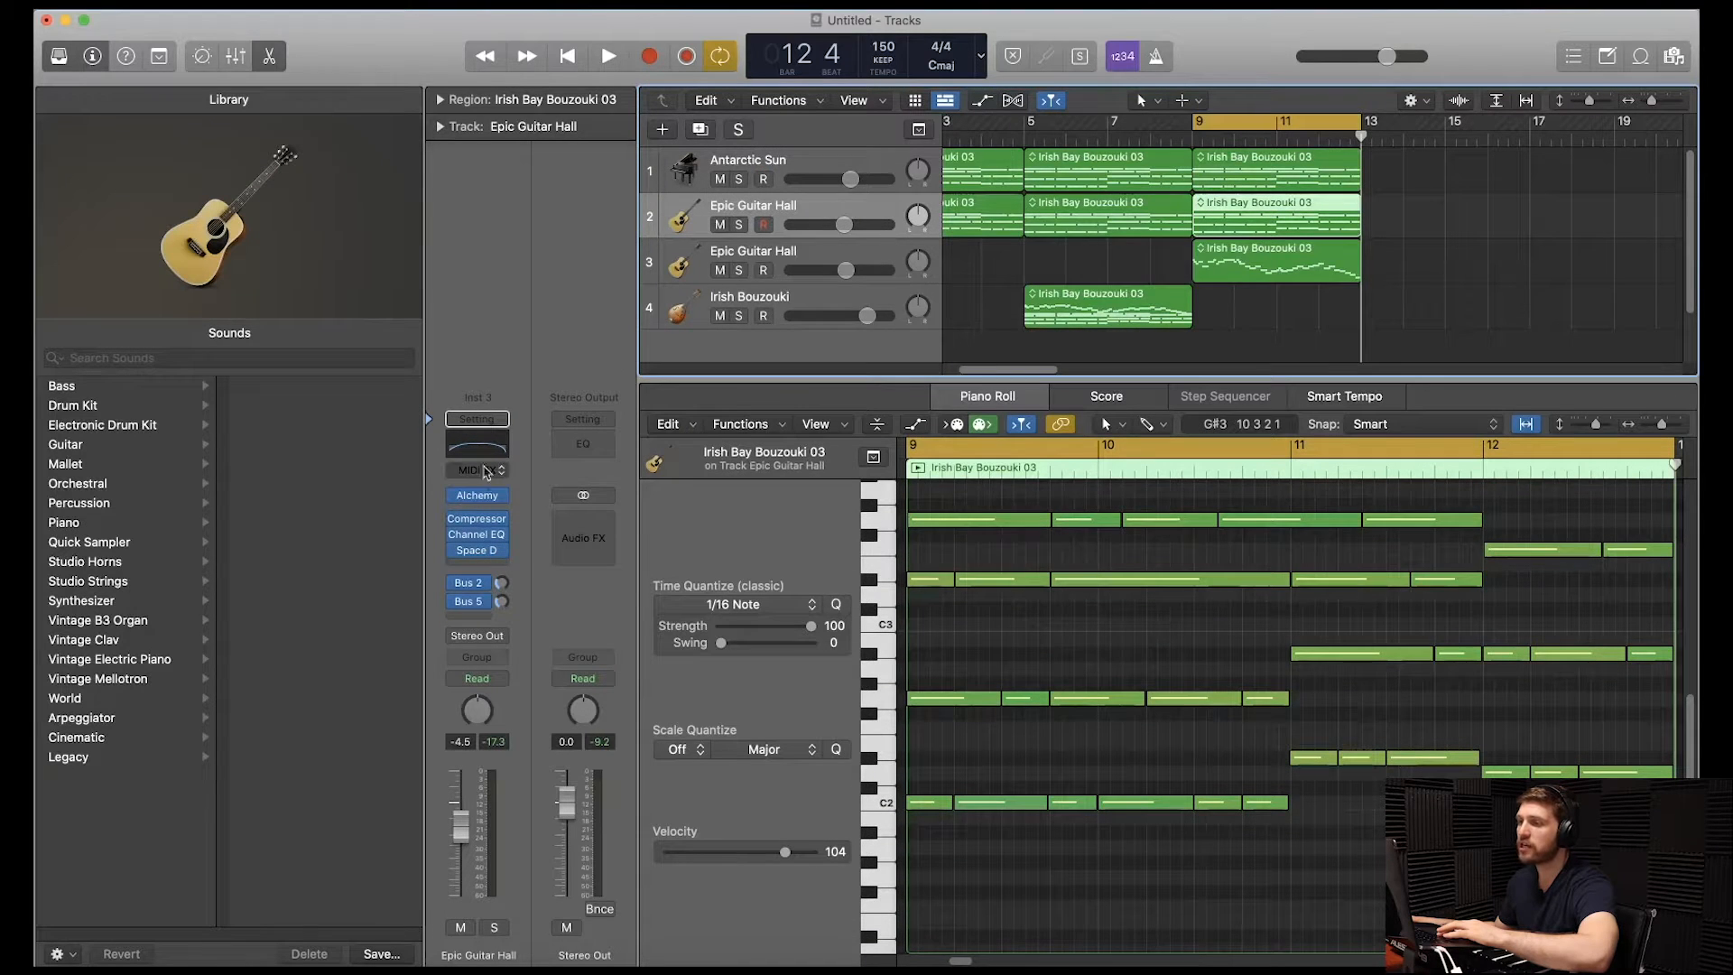
click(476, 534)
click(477, 550)
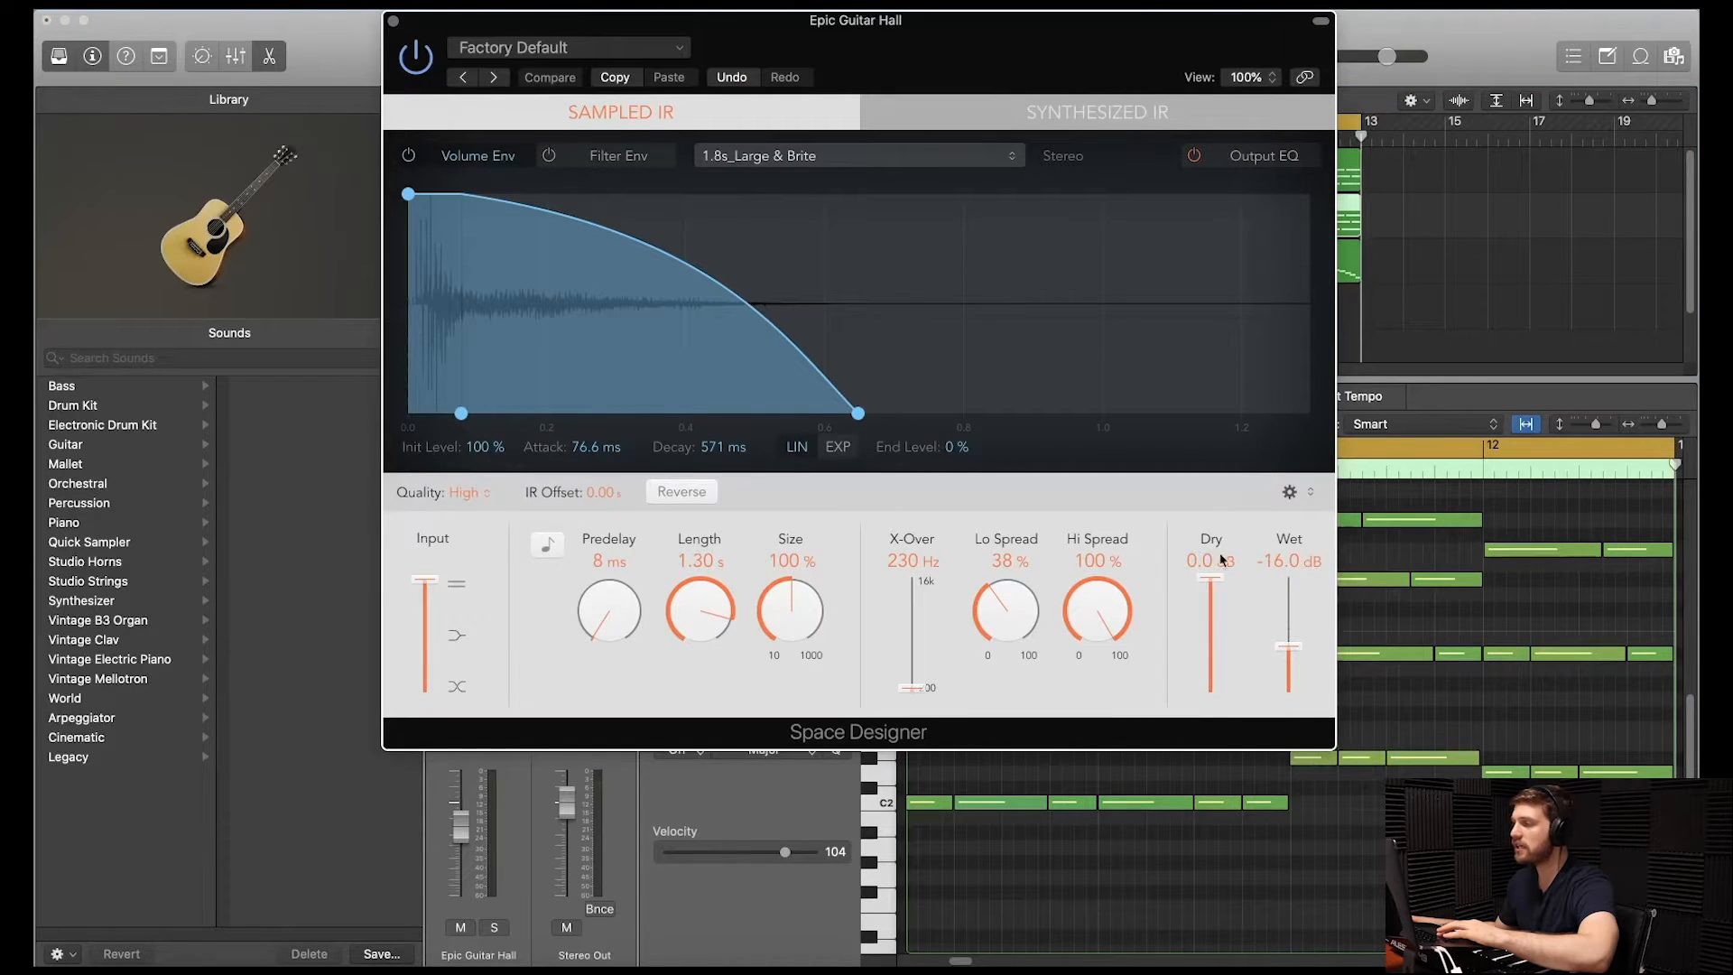
click(394, 20)
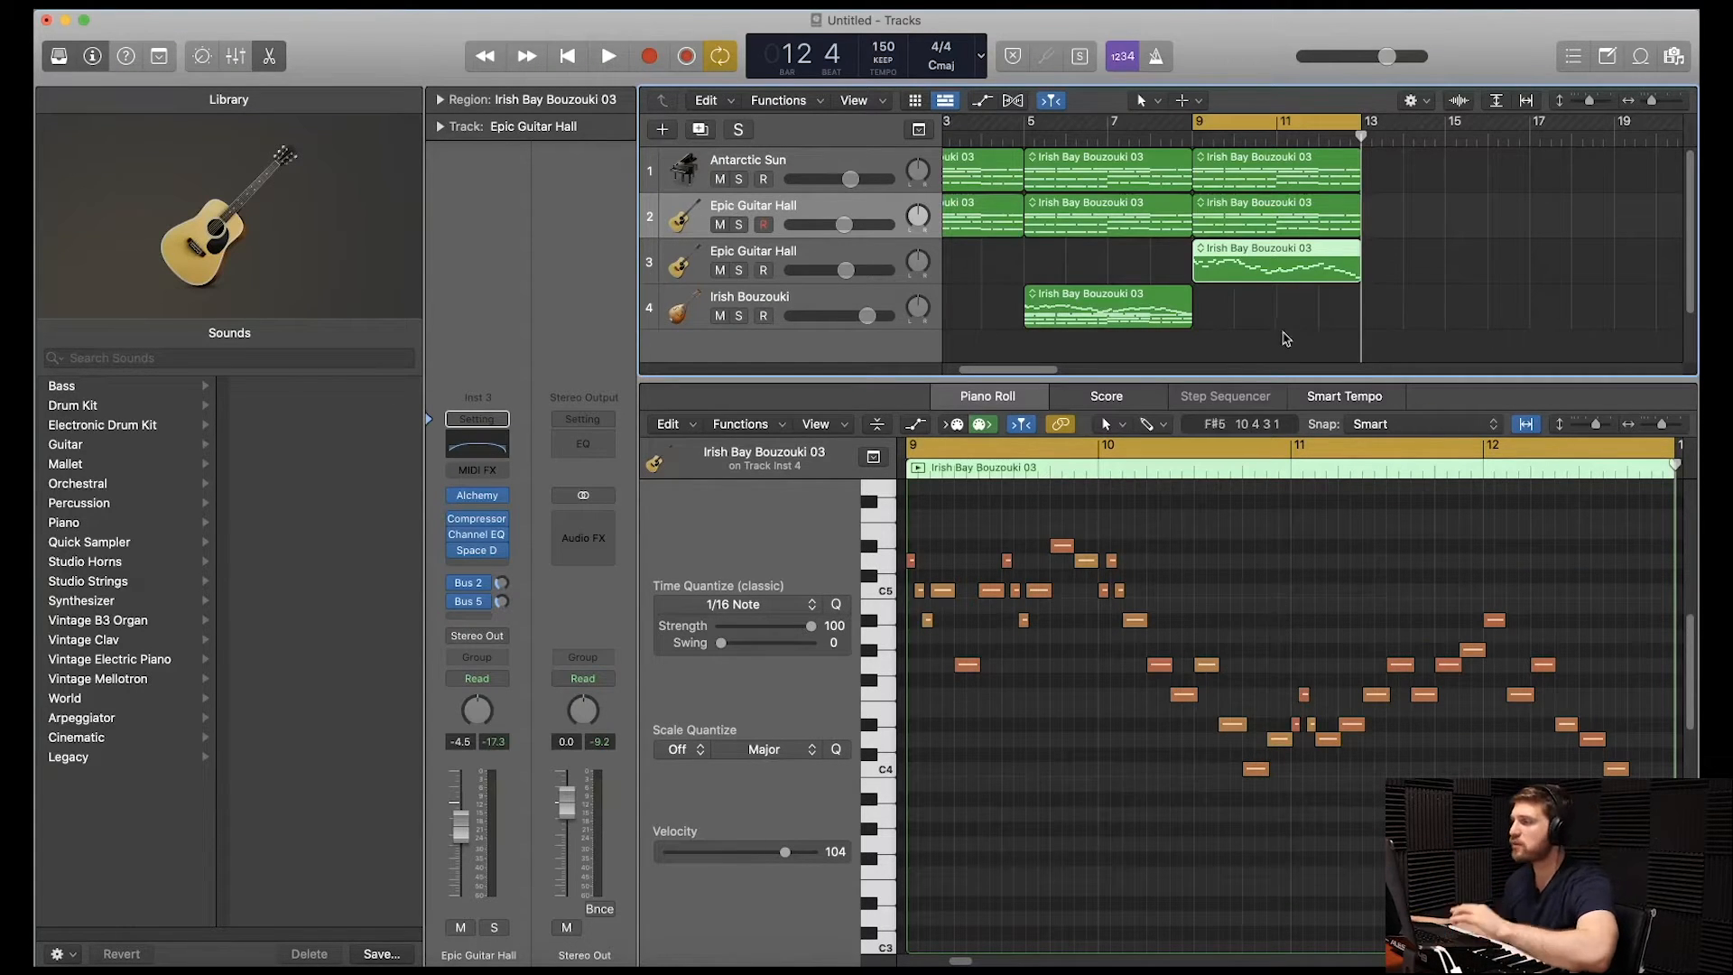
- Play the looped bars 9 to 12 while viewing the melody notes of the second Epic Guitar Hall track
key(space)
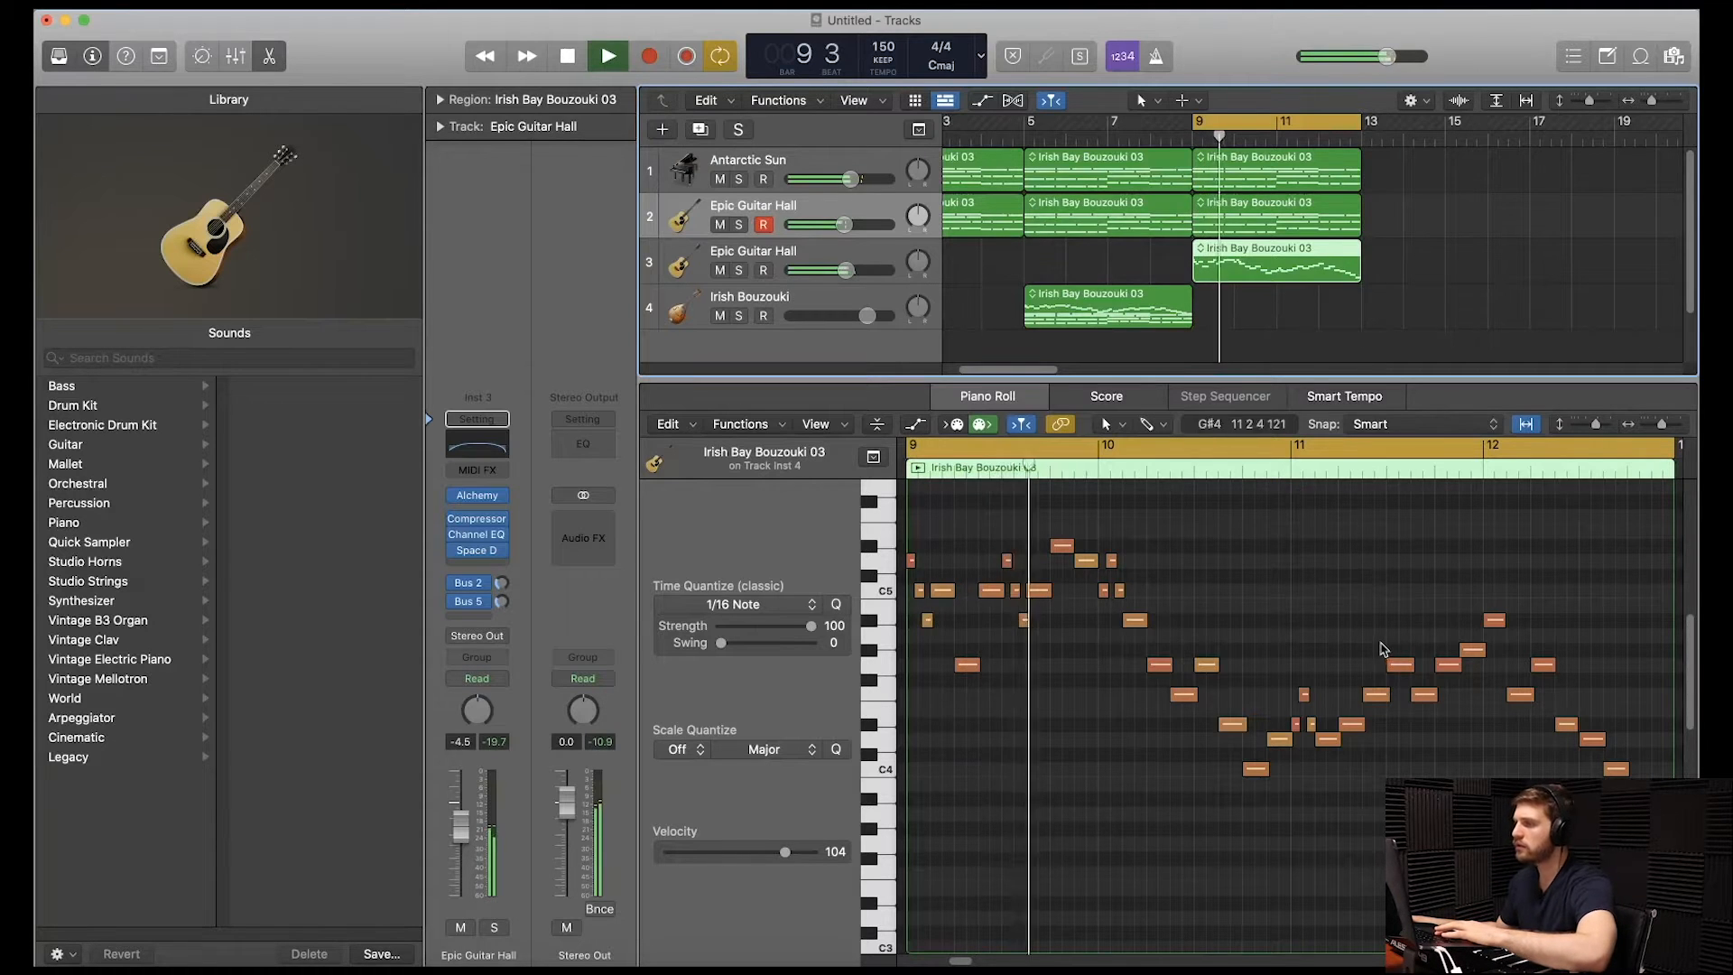
scroll(1260, 611, up, 3)
scroll(1260, 610, down, 2)
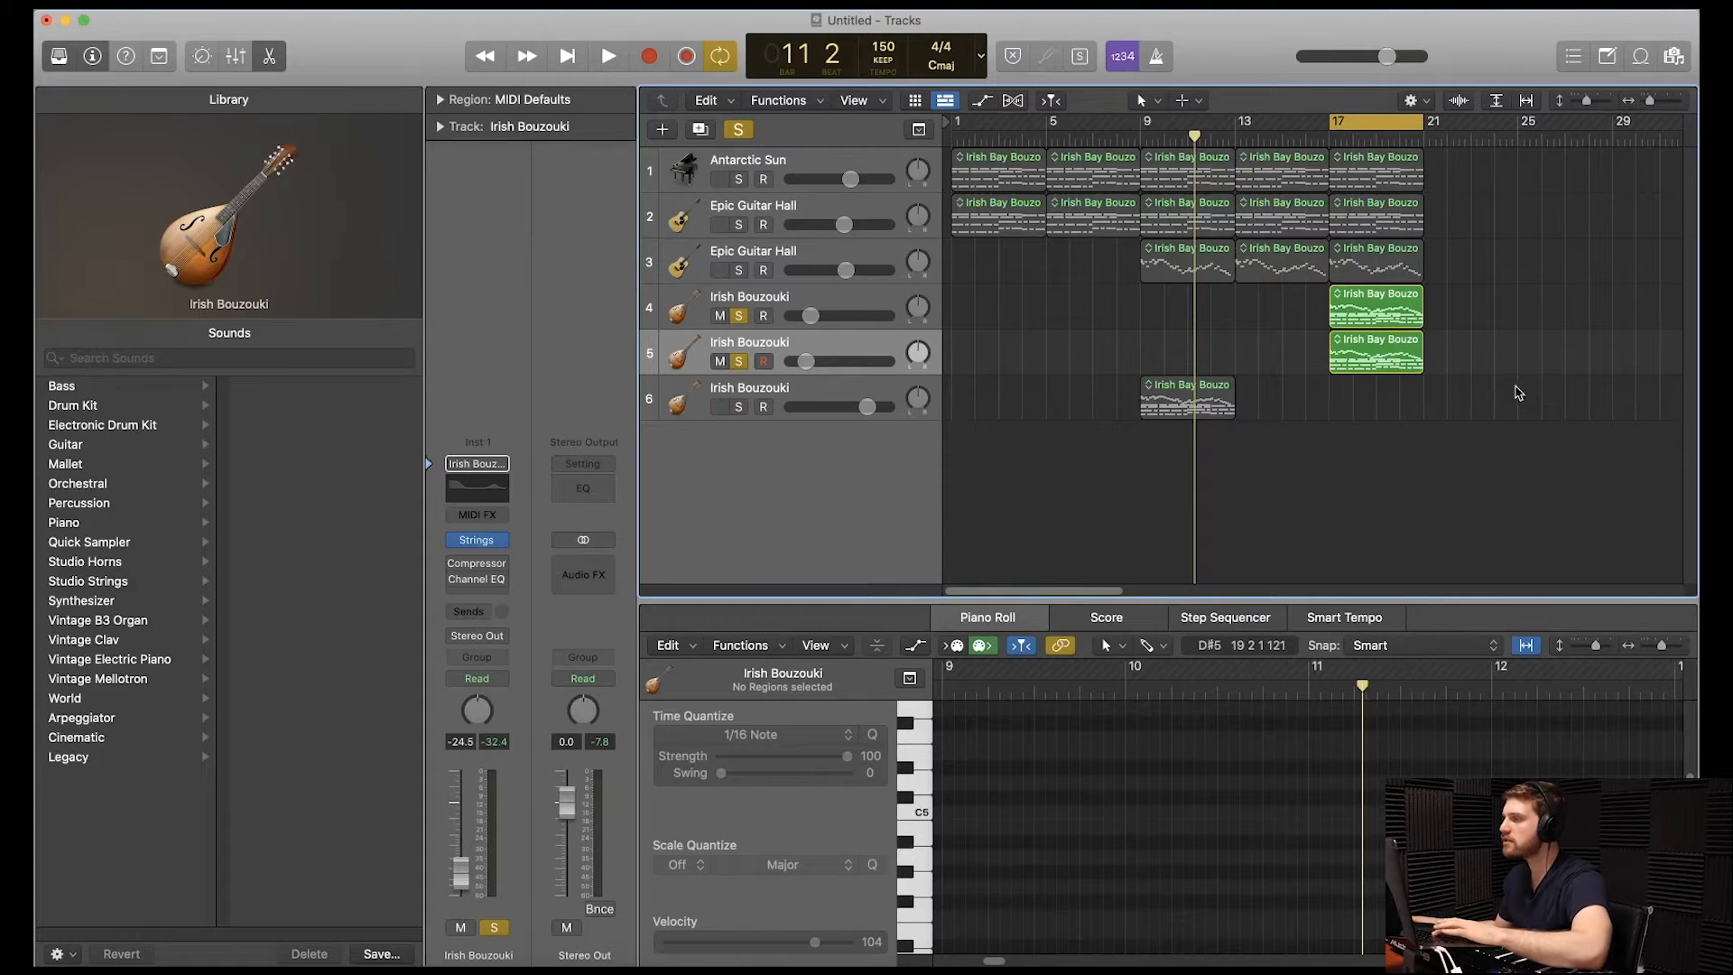
- Listen to the two soloed Irish Bouzouki tracks and inspect the Space Designer and Compressor on the upper one
key(space)
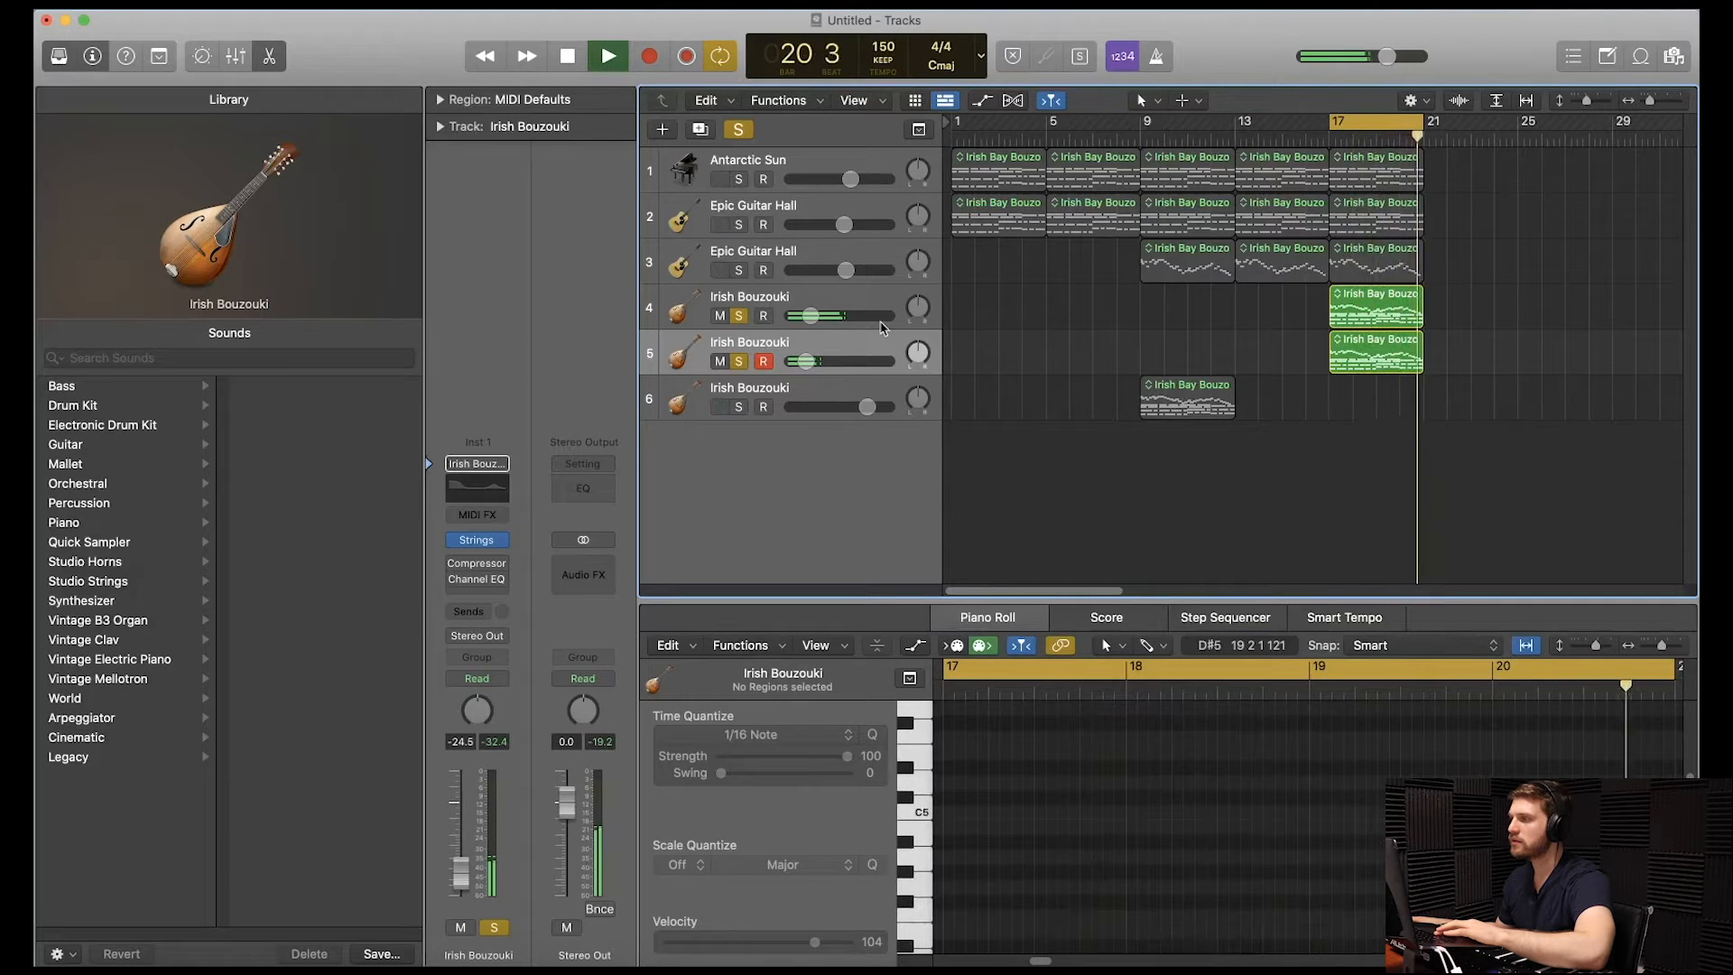
key(space)
click(880, 316)
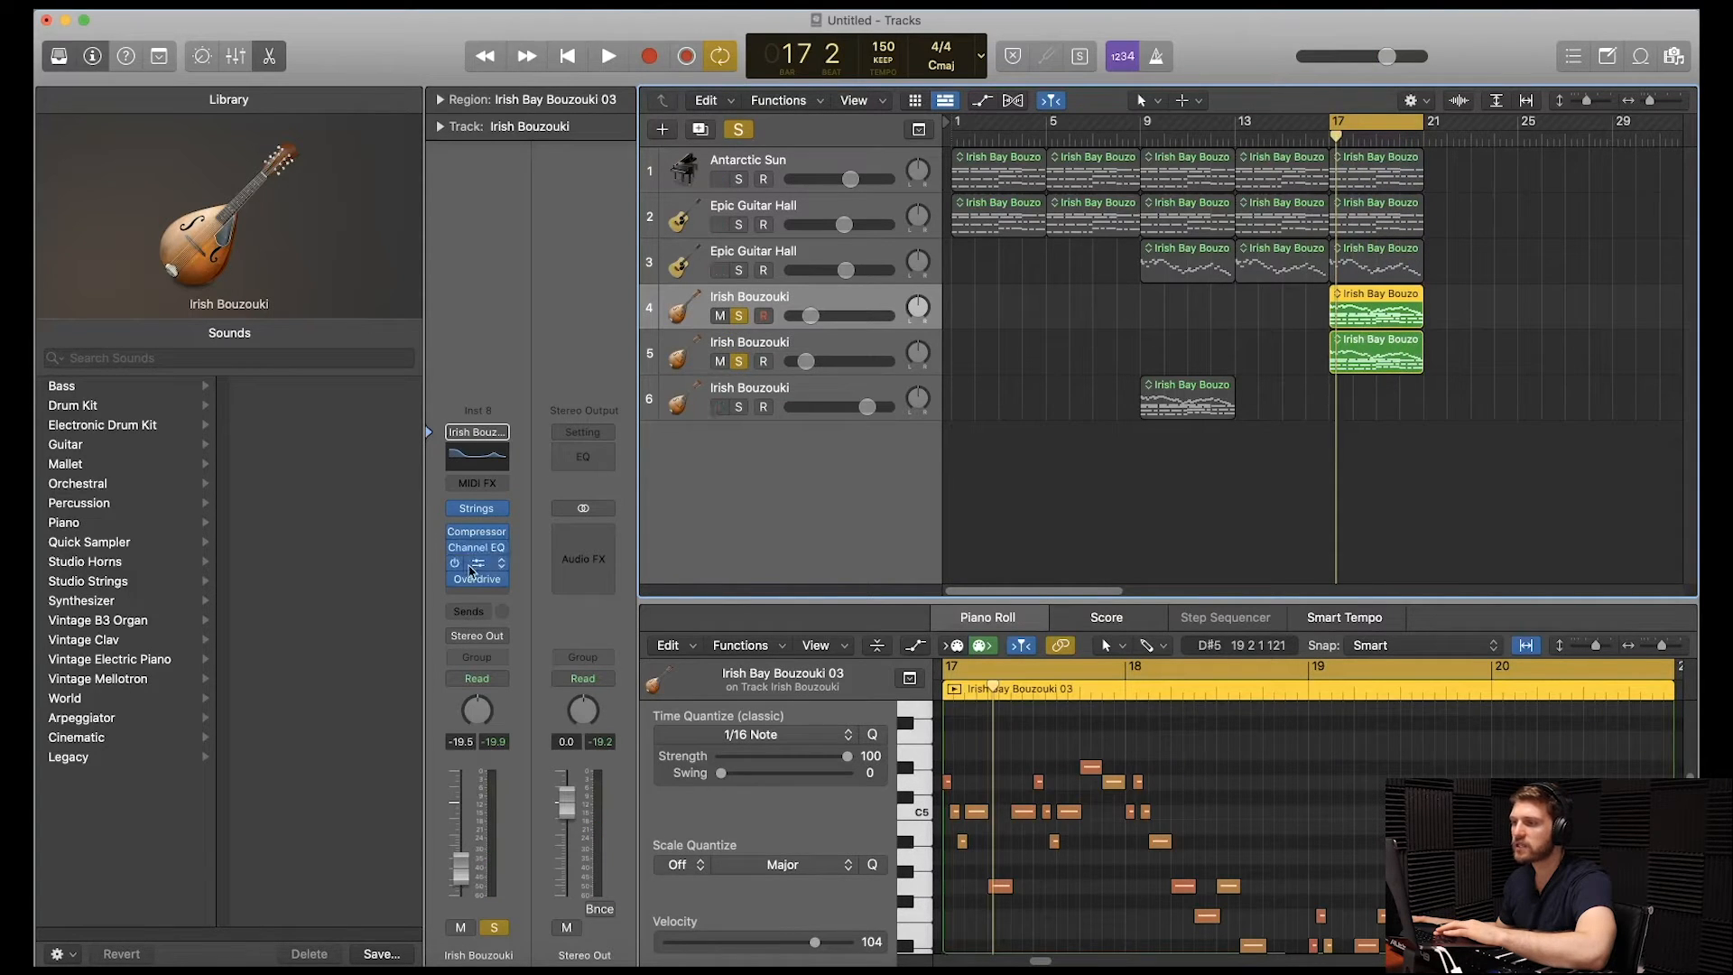
click(479, 565)
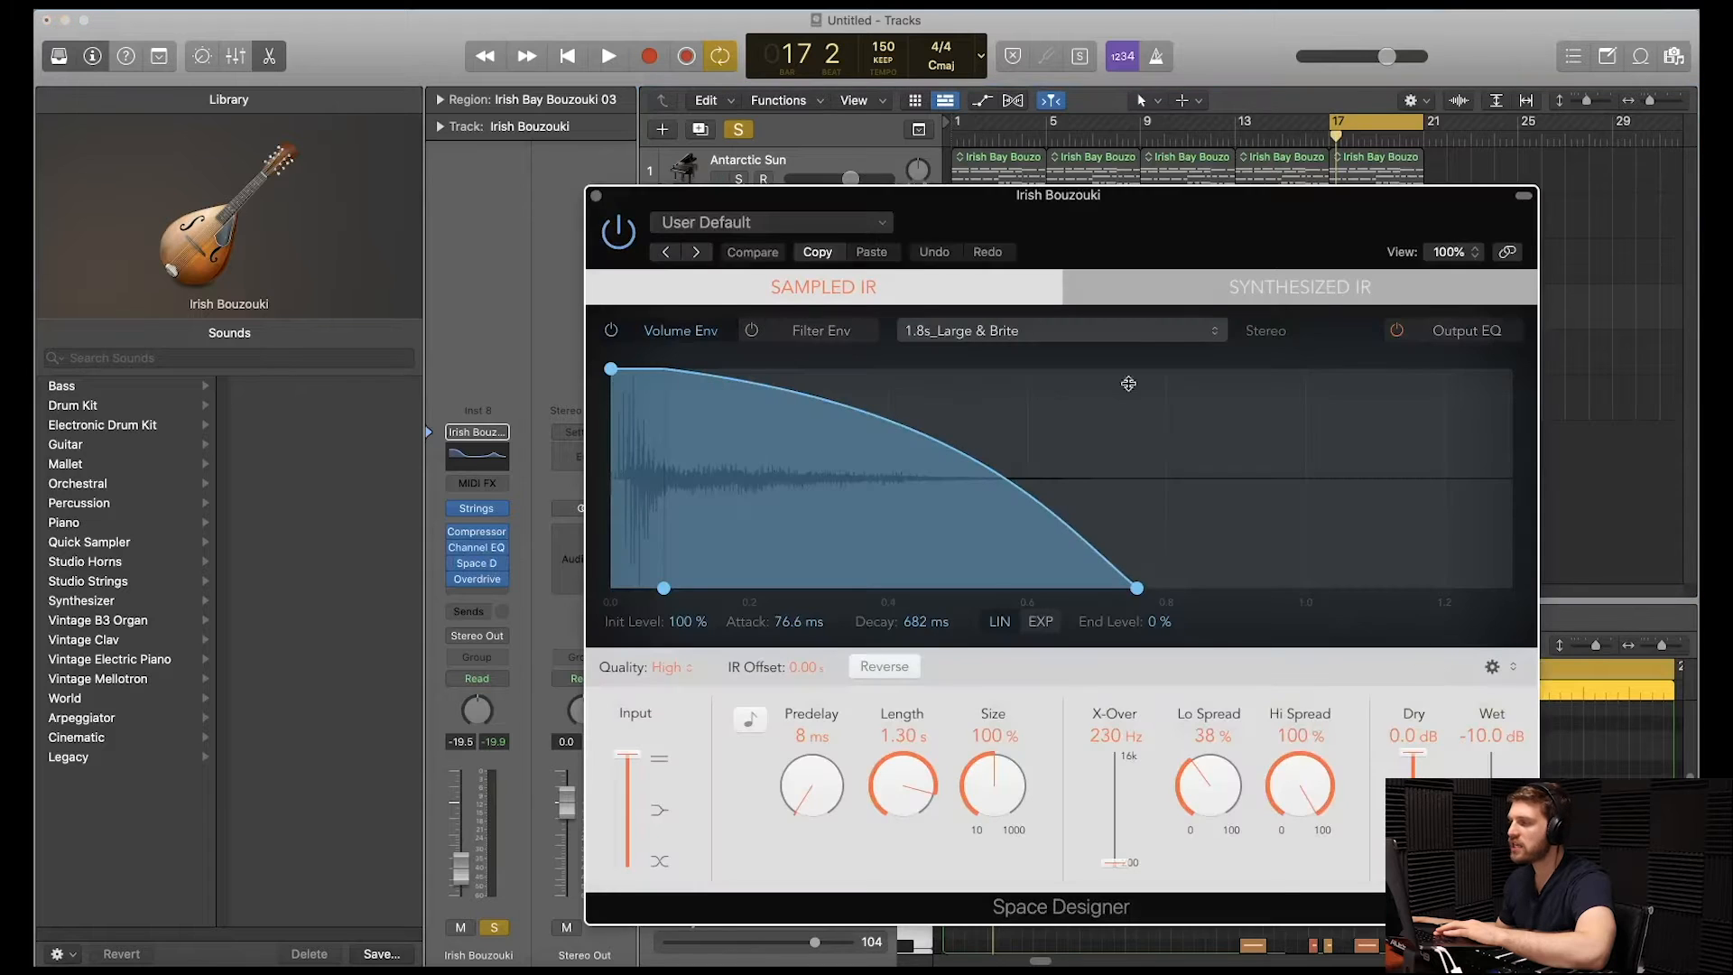
click(596, 195)
click(477, 532)
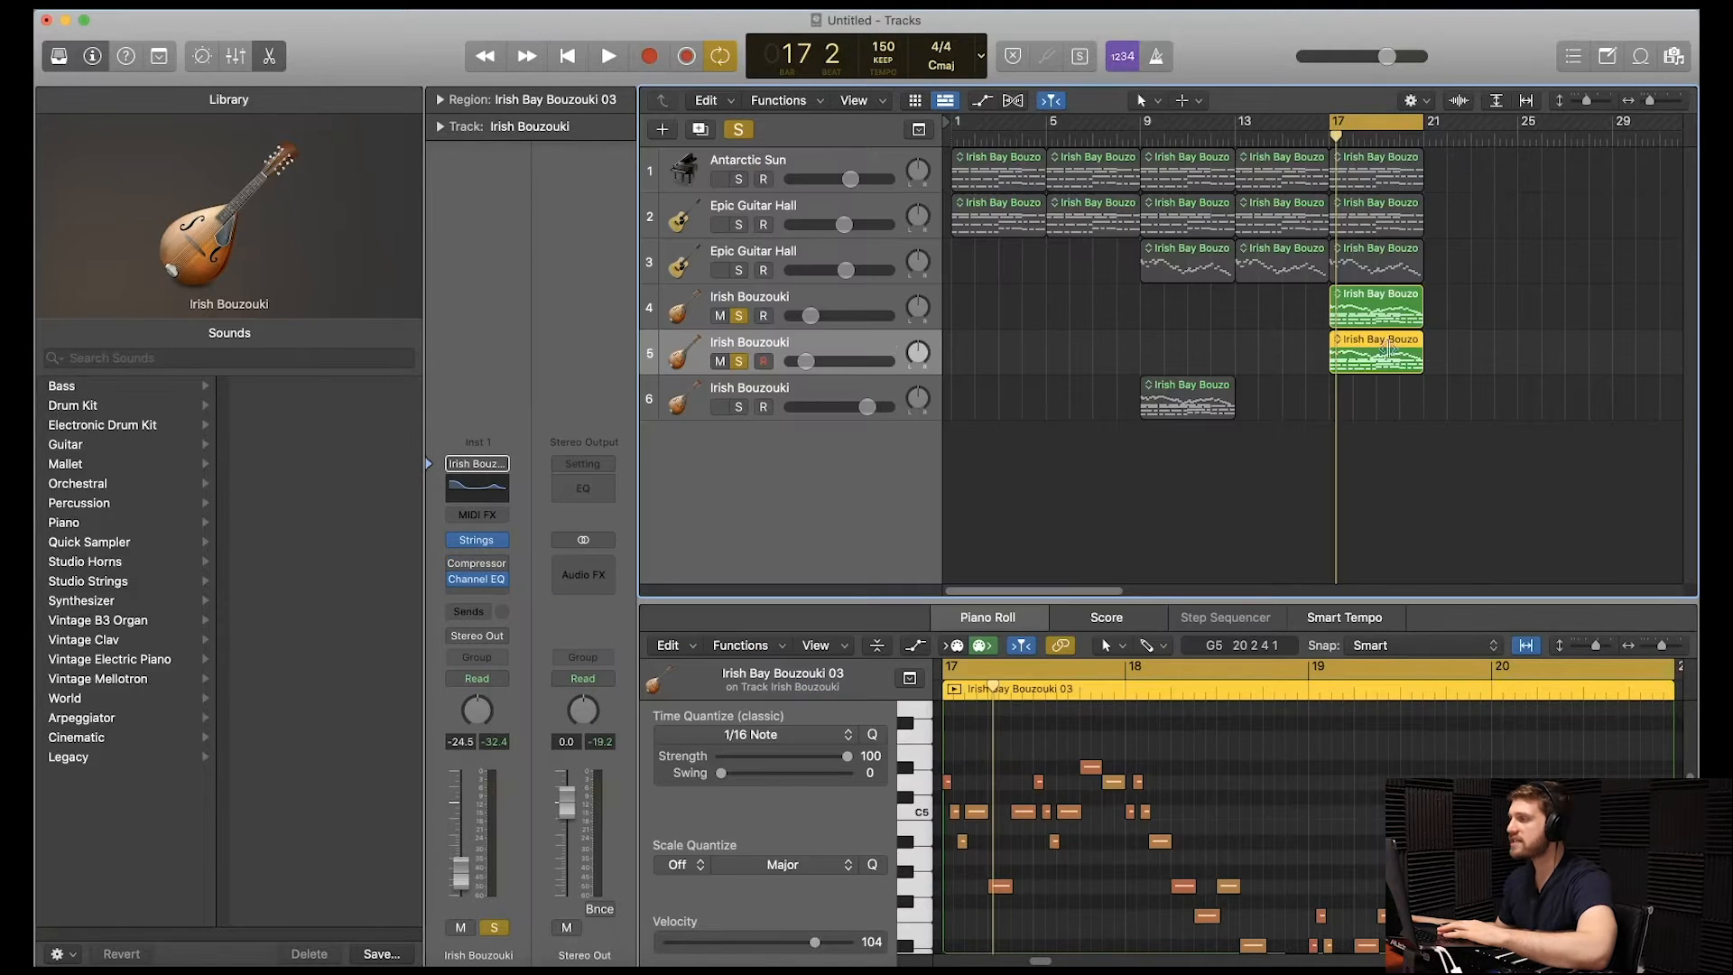
- Clear the solo from the Irish Bouzouki tracks and play the full arrangement
click(508, 159)
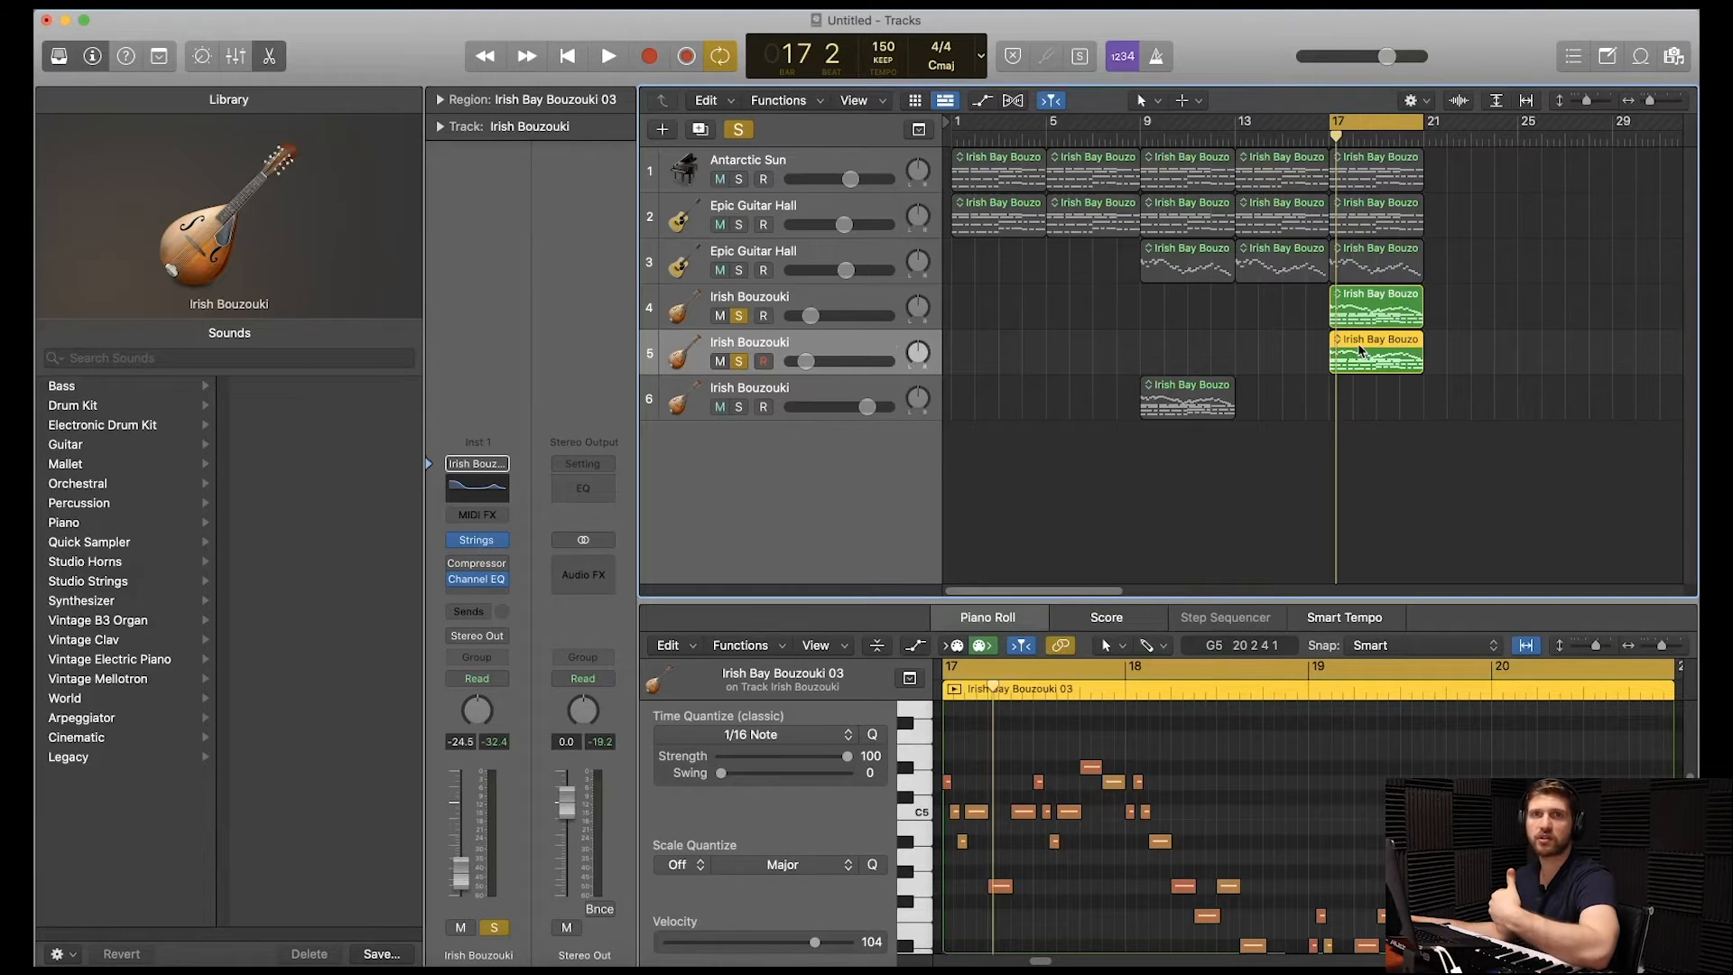
click(738, 130)
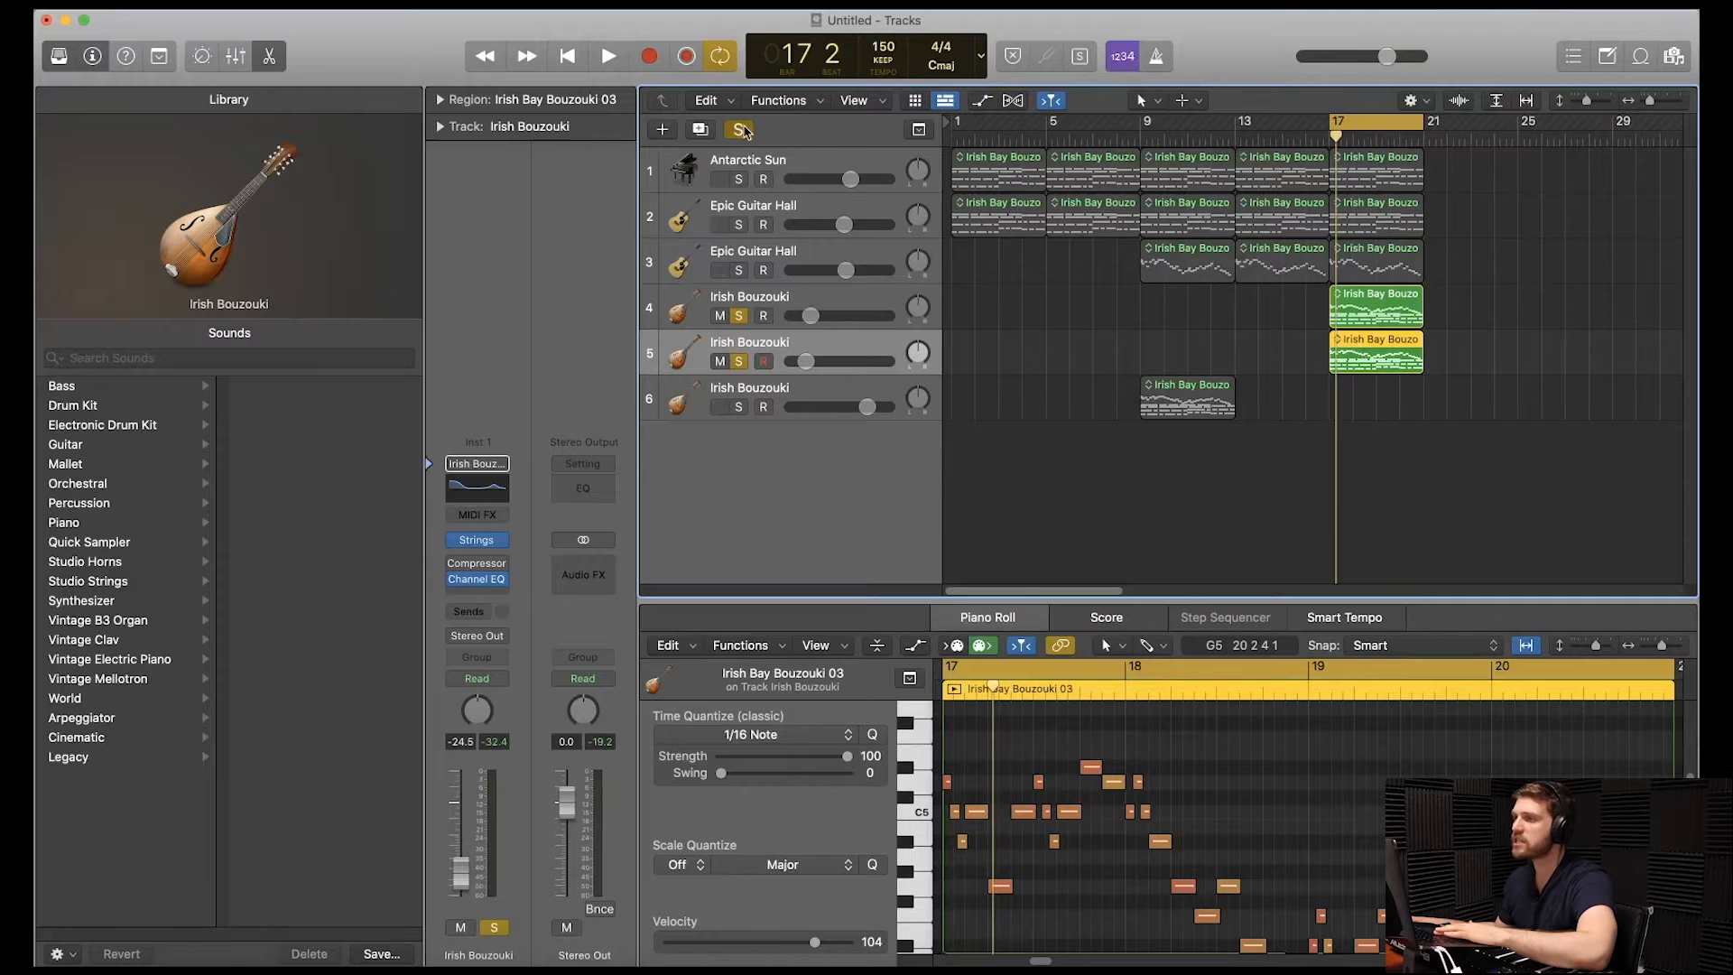
key(space)
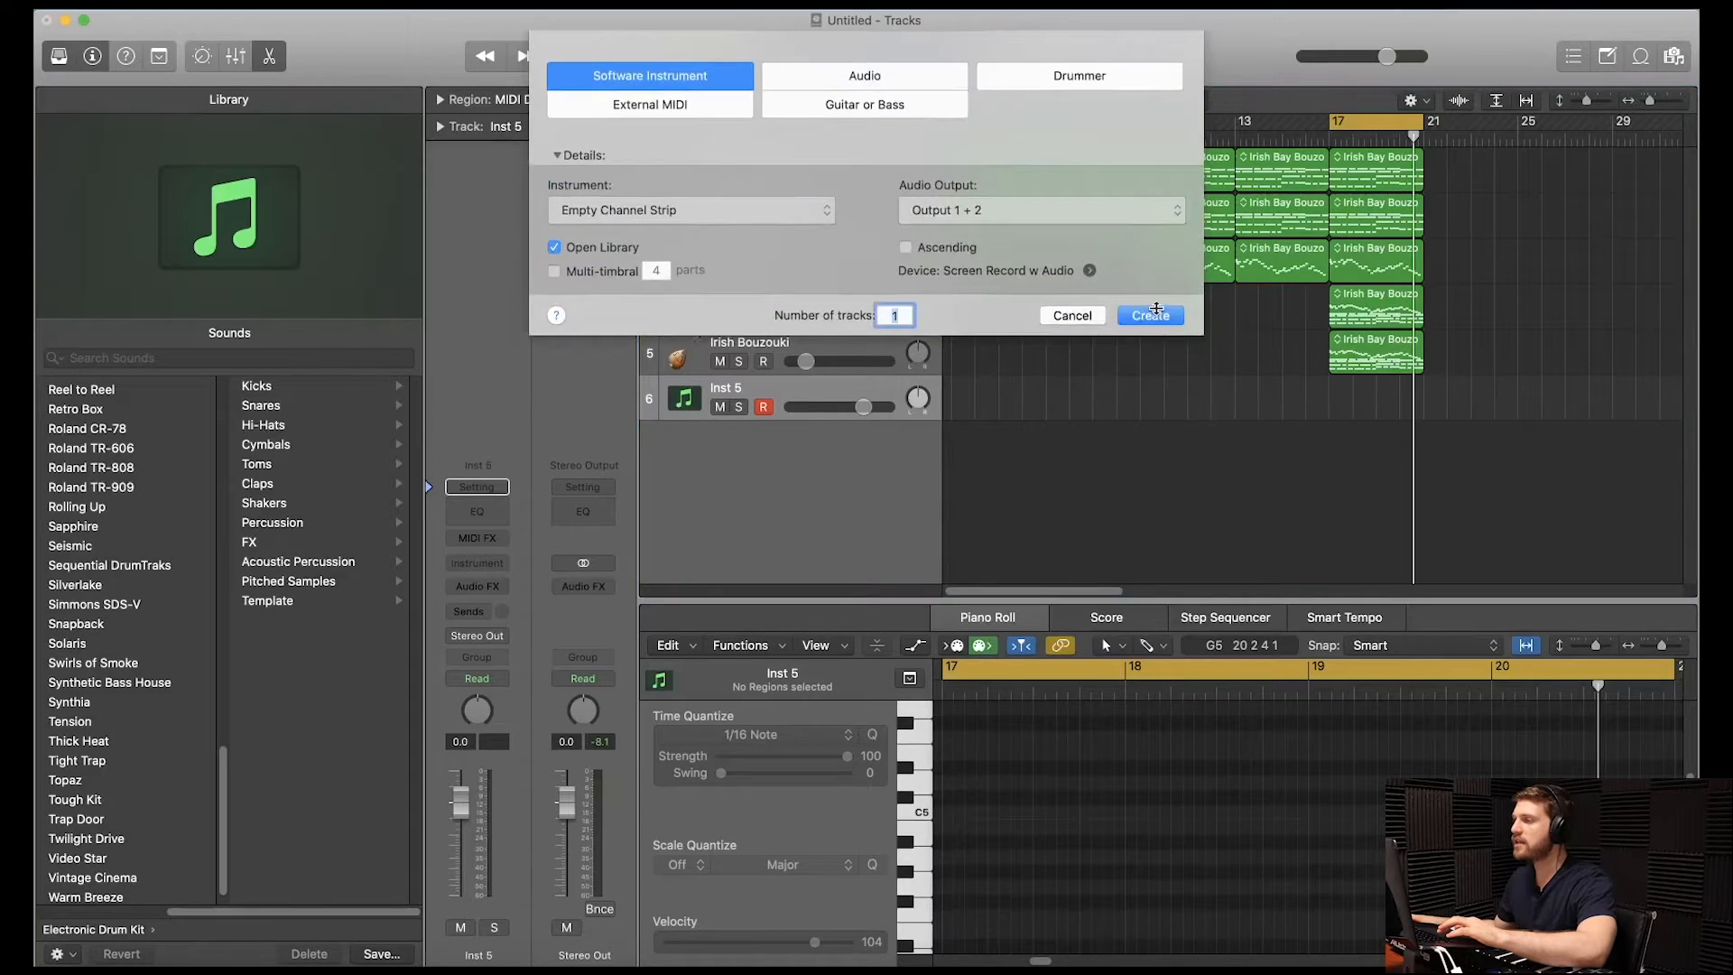
- Create one more software instrument track with an empty channel strip and open the Kit Pieces among the Electronic Drum Kit sounds
key(Return)
click(109, 426)
scroll(287, 908, down, 10)
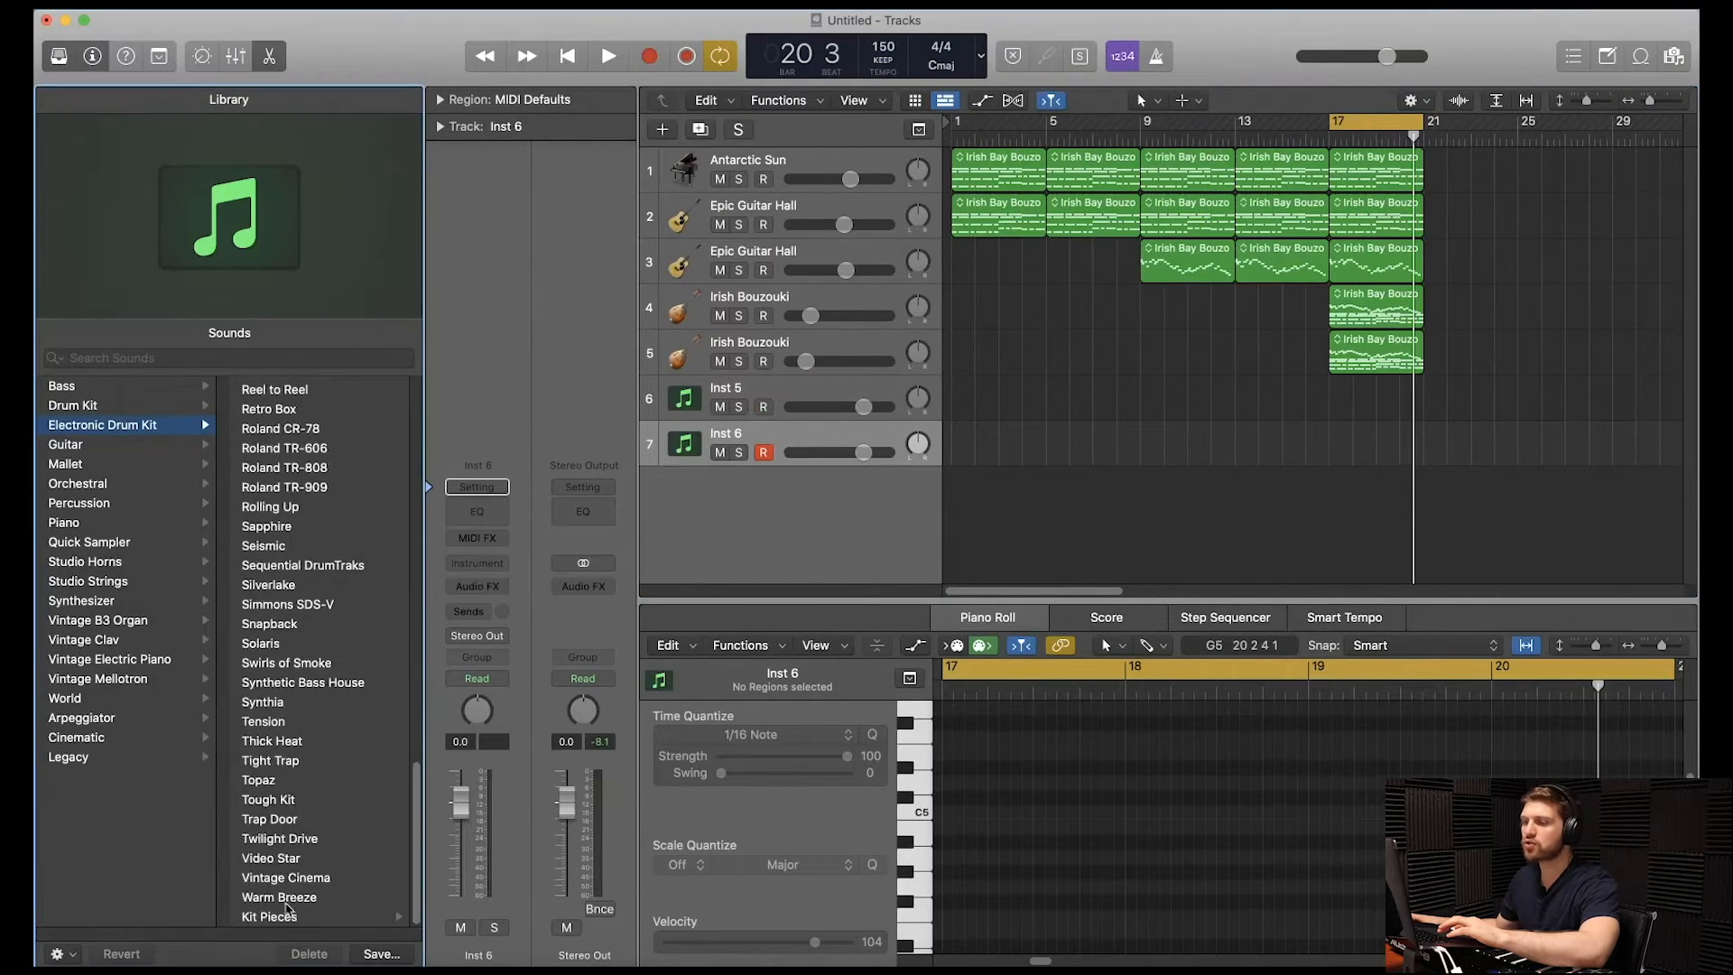
click(280, 917)
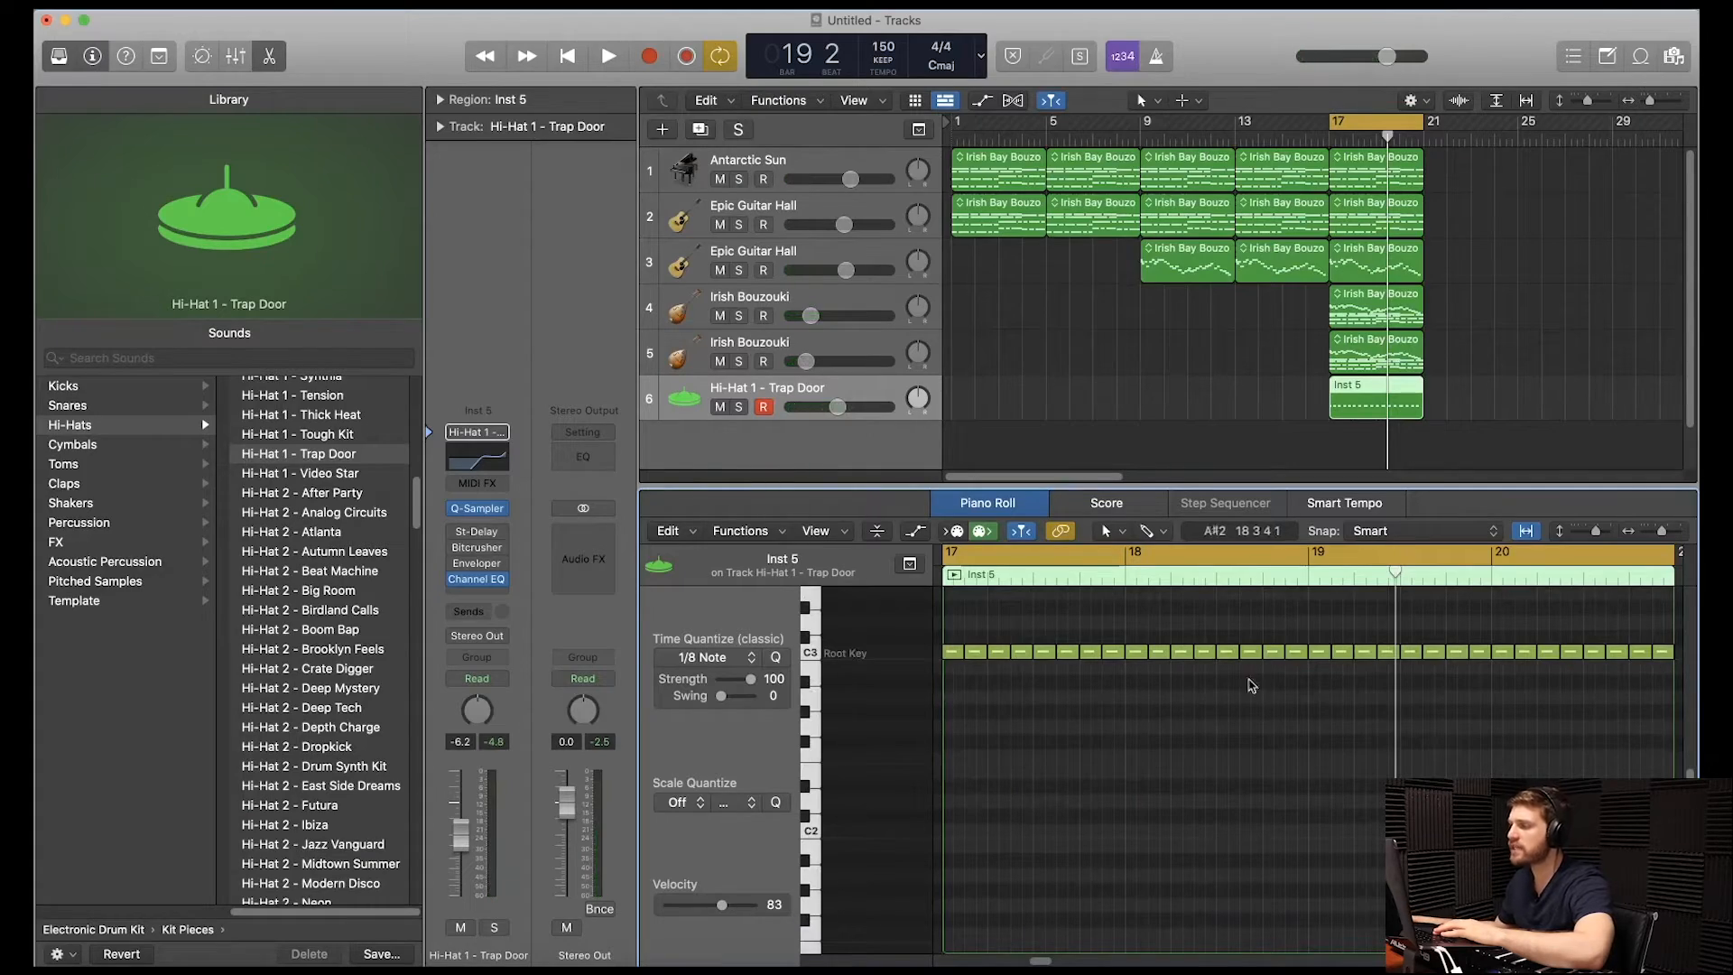
- Play the looped section with the Hi-Hat 1 - Trap Door pattern while viewing its notes
key(space)
scroll(1223, 740, up, 2)
scroll(1223, 741, up, 5)
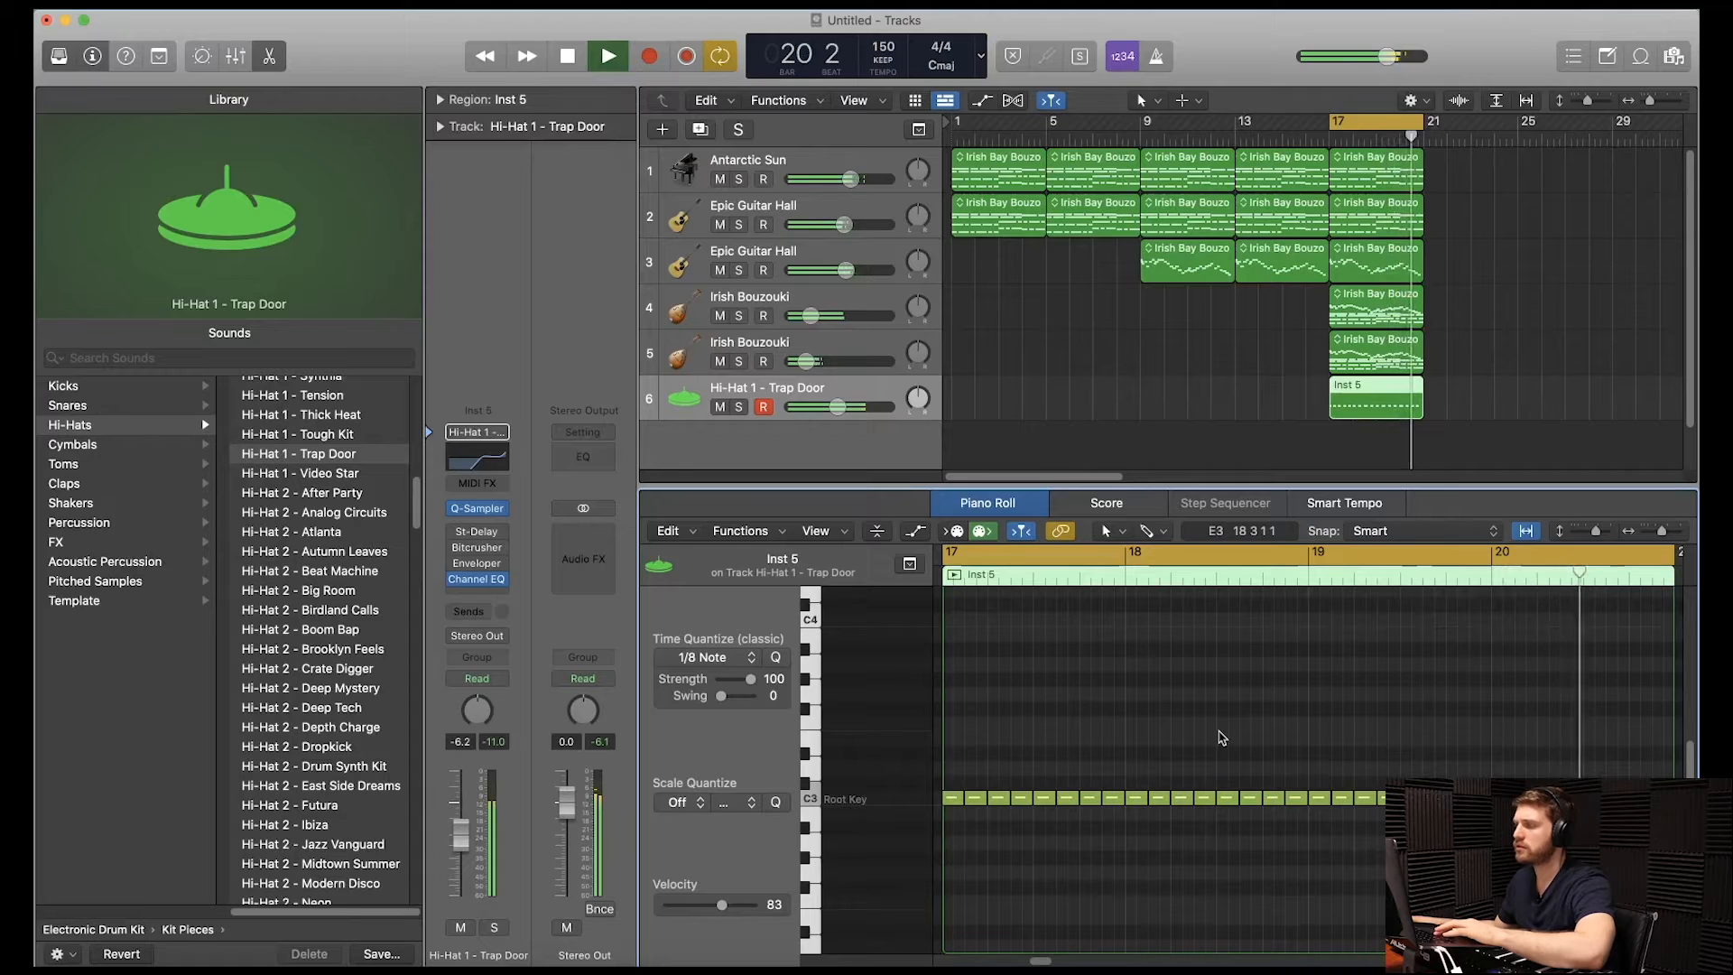
key(space)
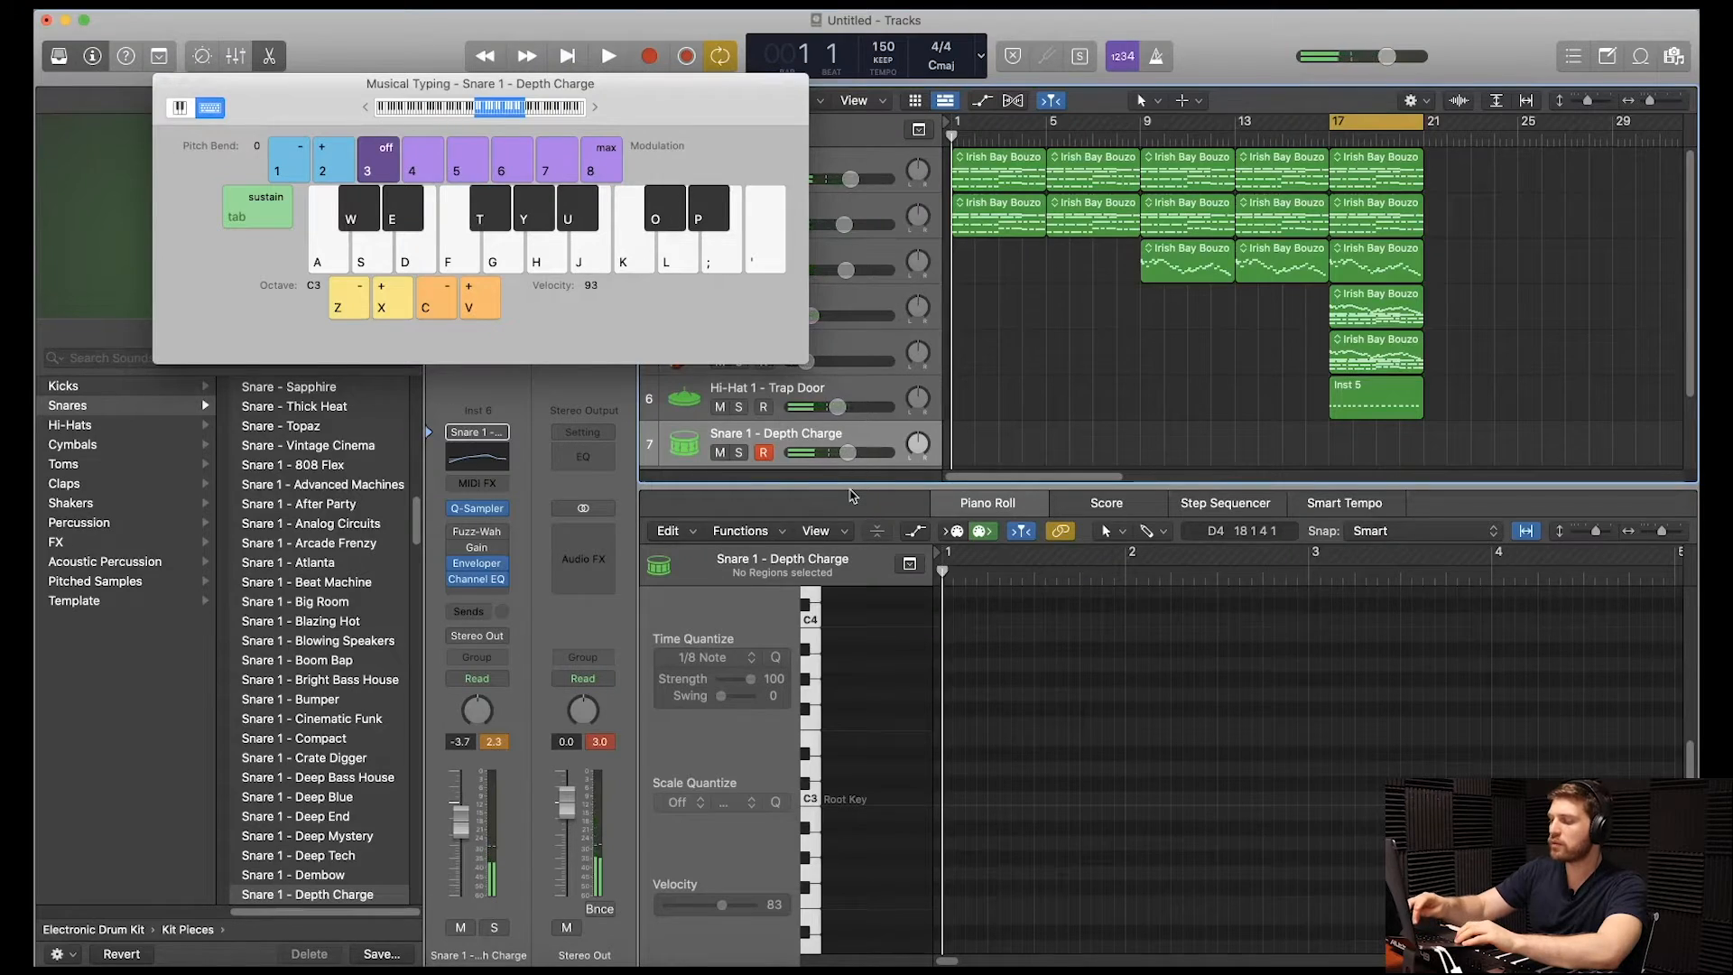
- Record one C3 snare hit per bar over bars 17 to 20 on the Snare 1 - Depth Charge track, then close Musical Typing
key(r)
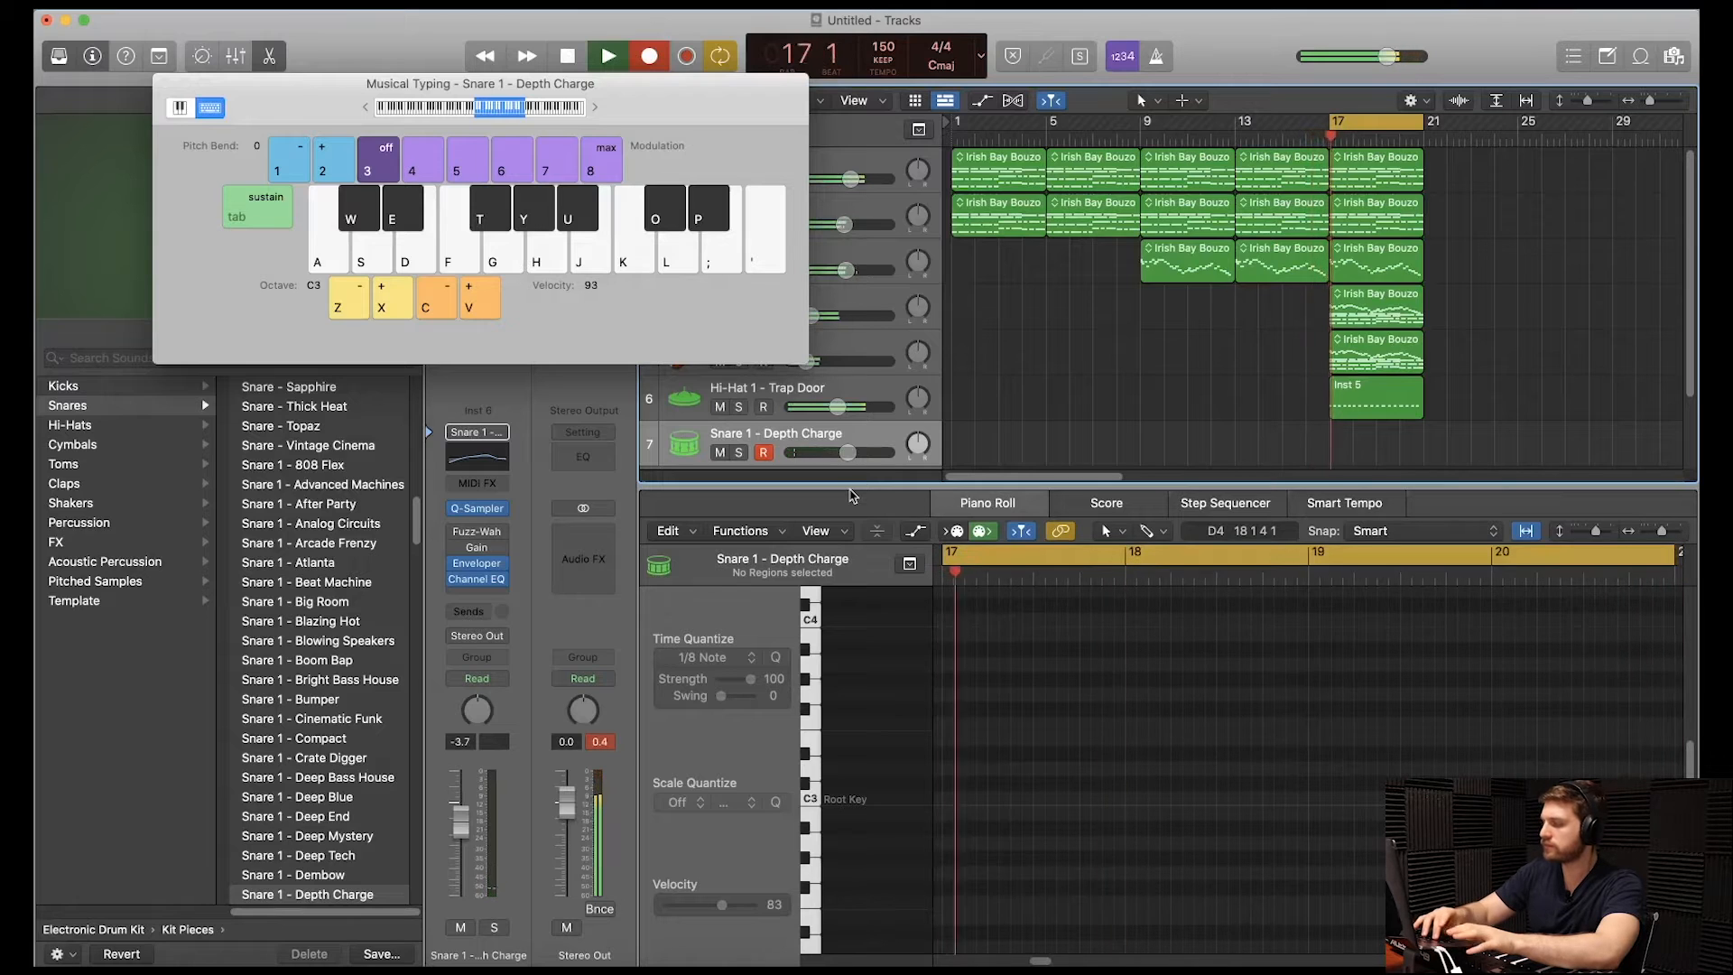
key(a)
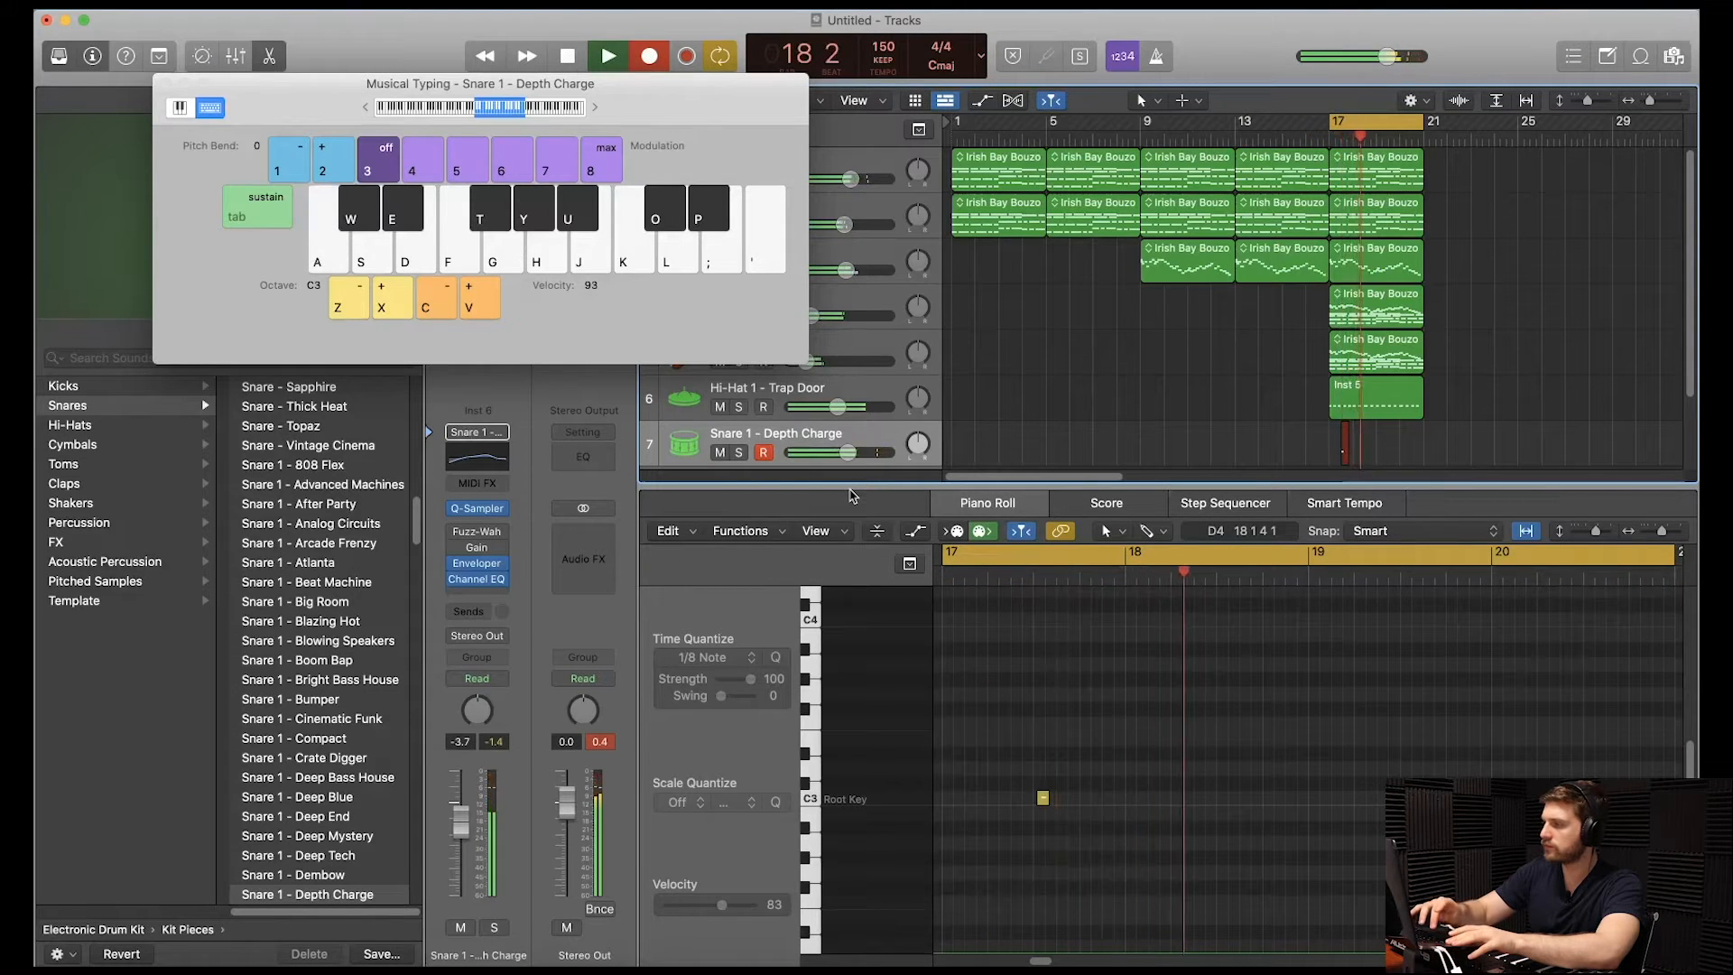
key(a)
key(a)
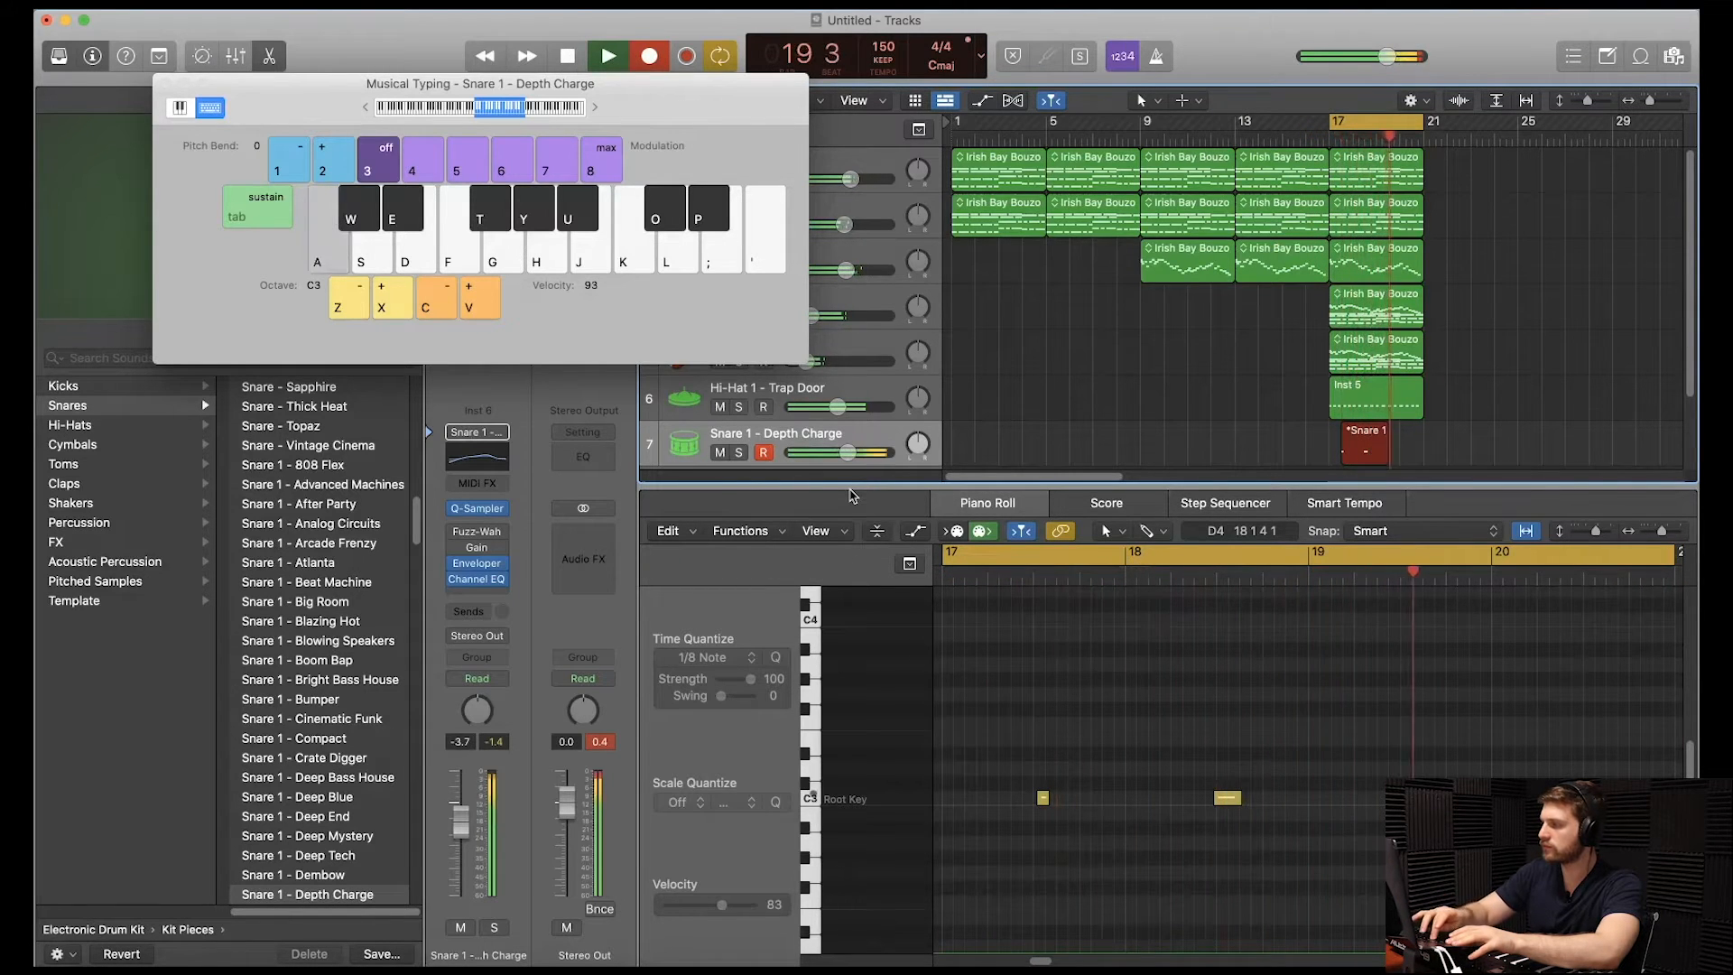
key(a)
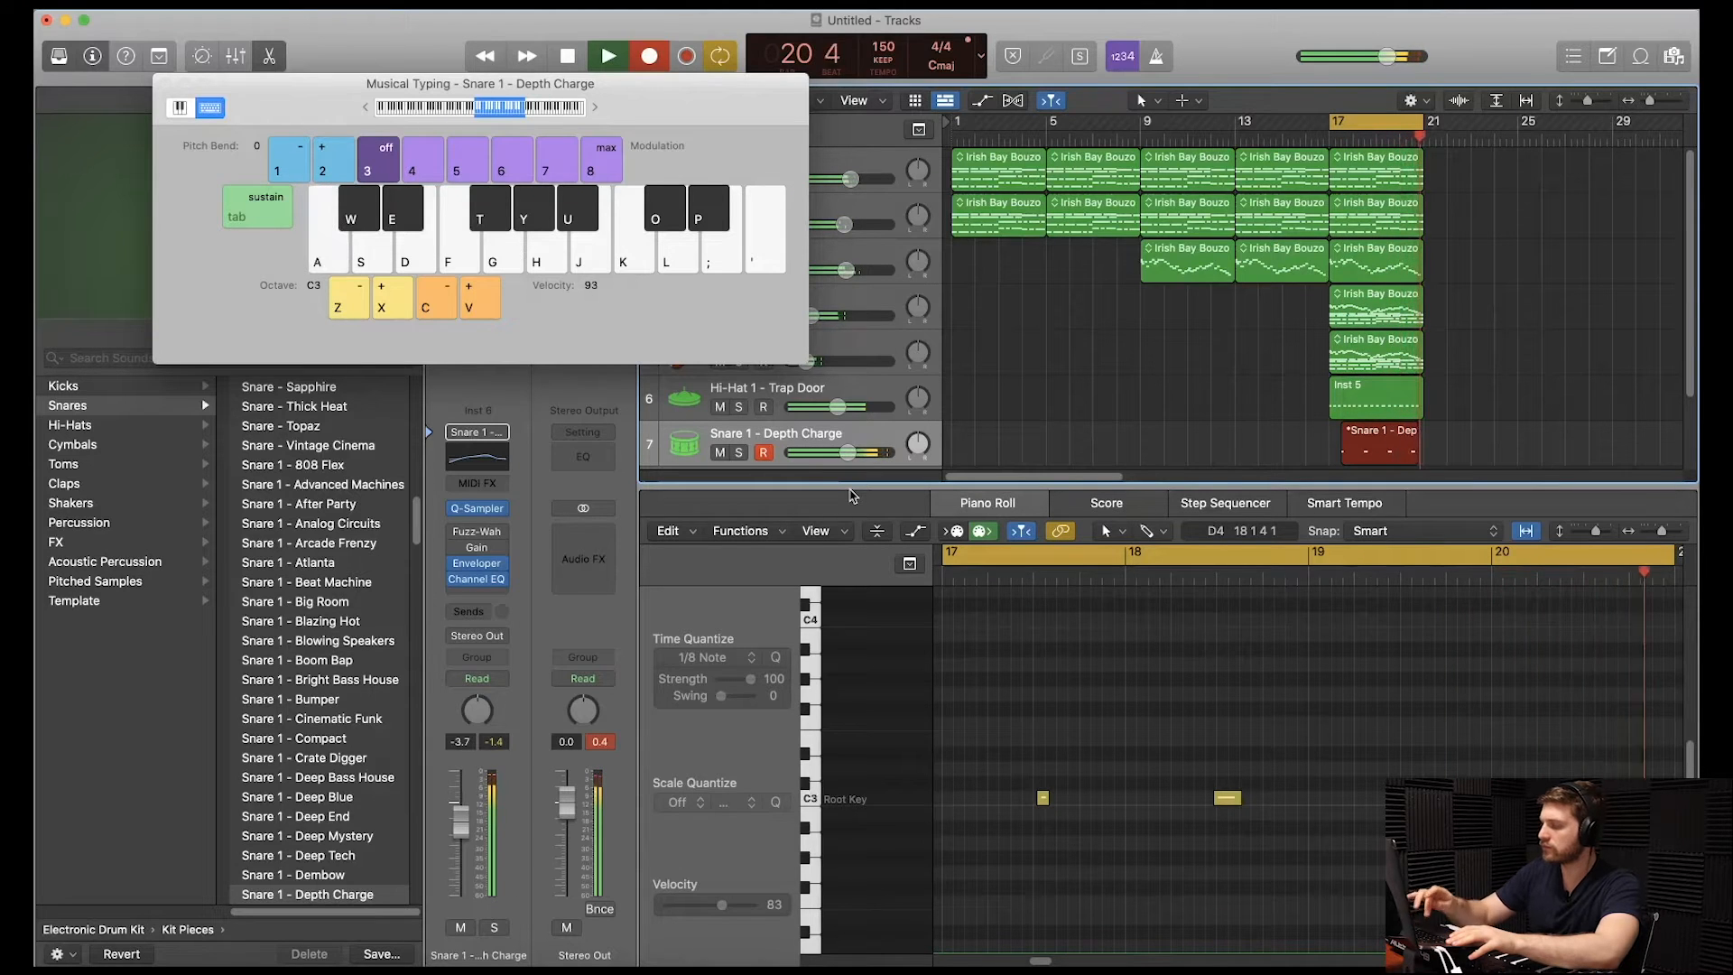
key(space)
key(super+k)
- Set the Snare 1 - Depth Charge track's volume to about -4.6 dB while the loop plays
key(space)
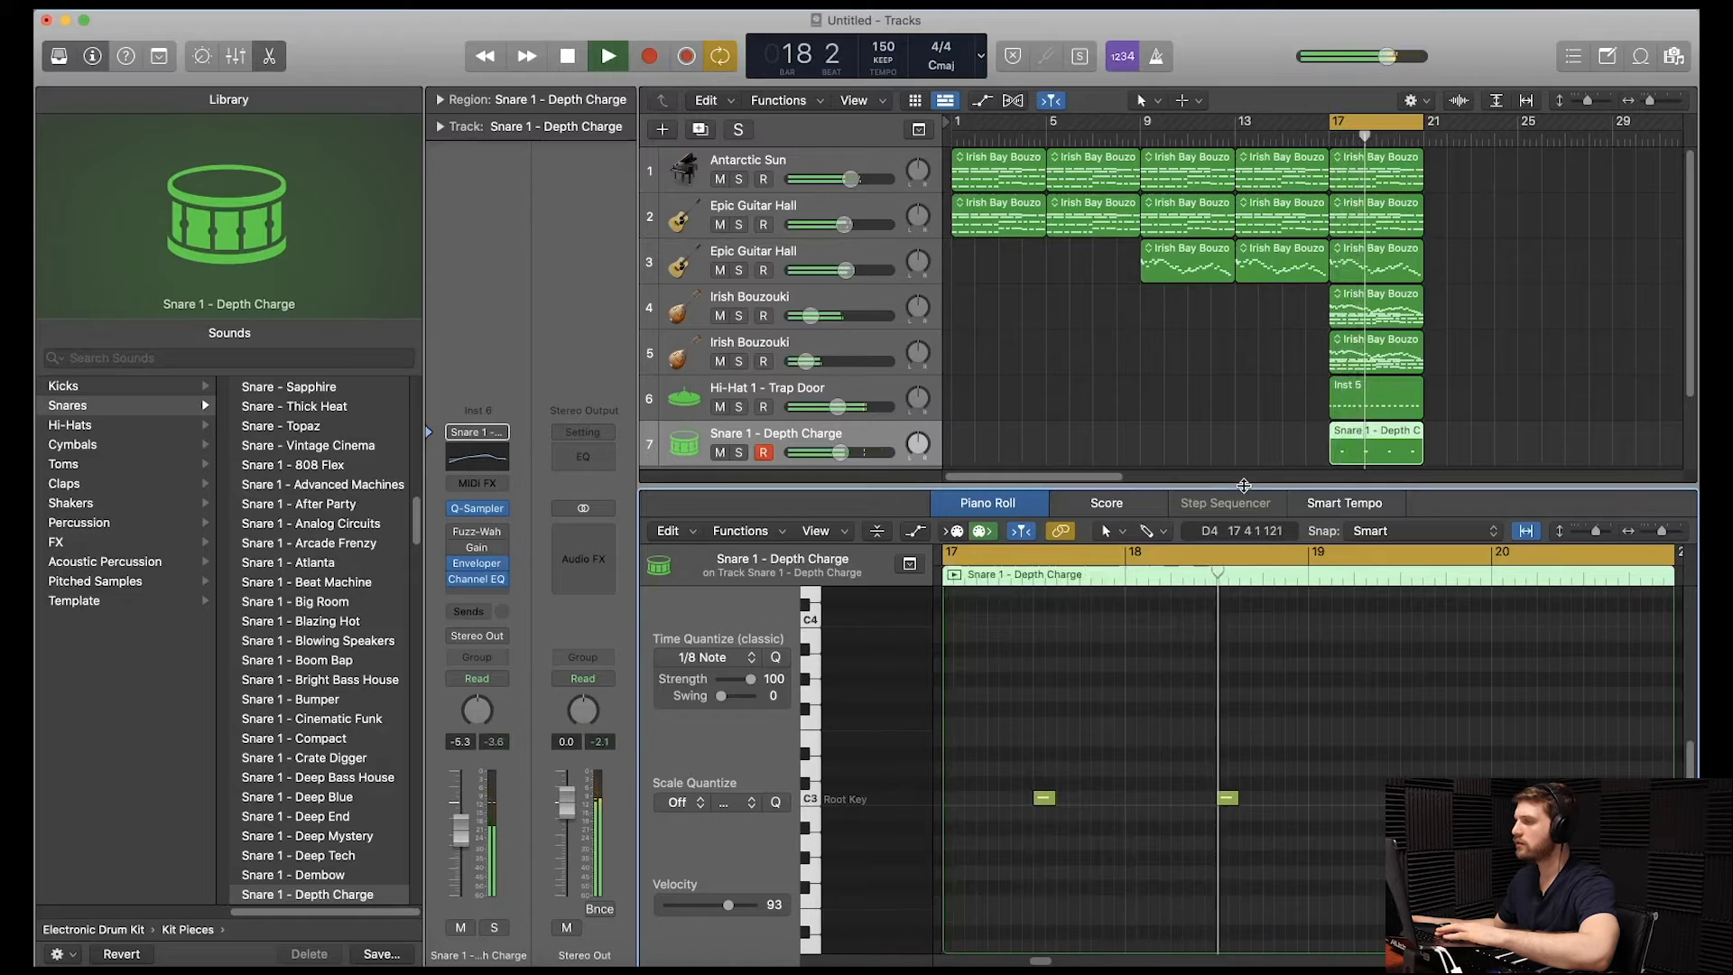
drag(1244, 486, 1245, 545)
drag(857, 452, 867, 463)
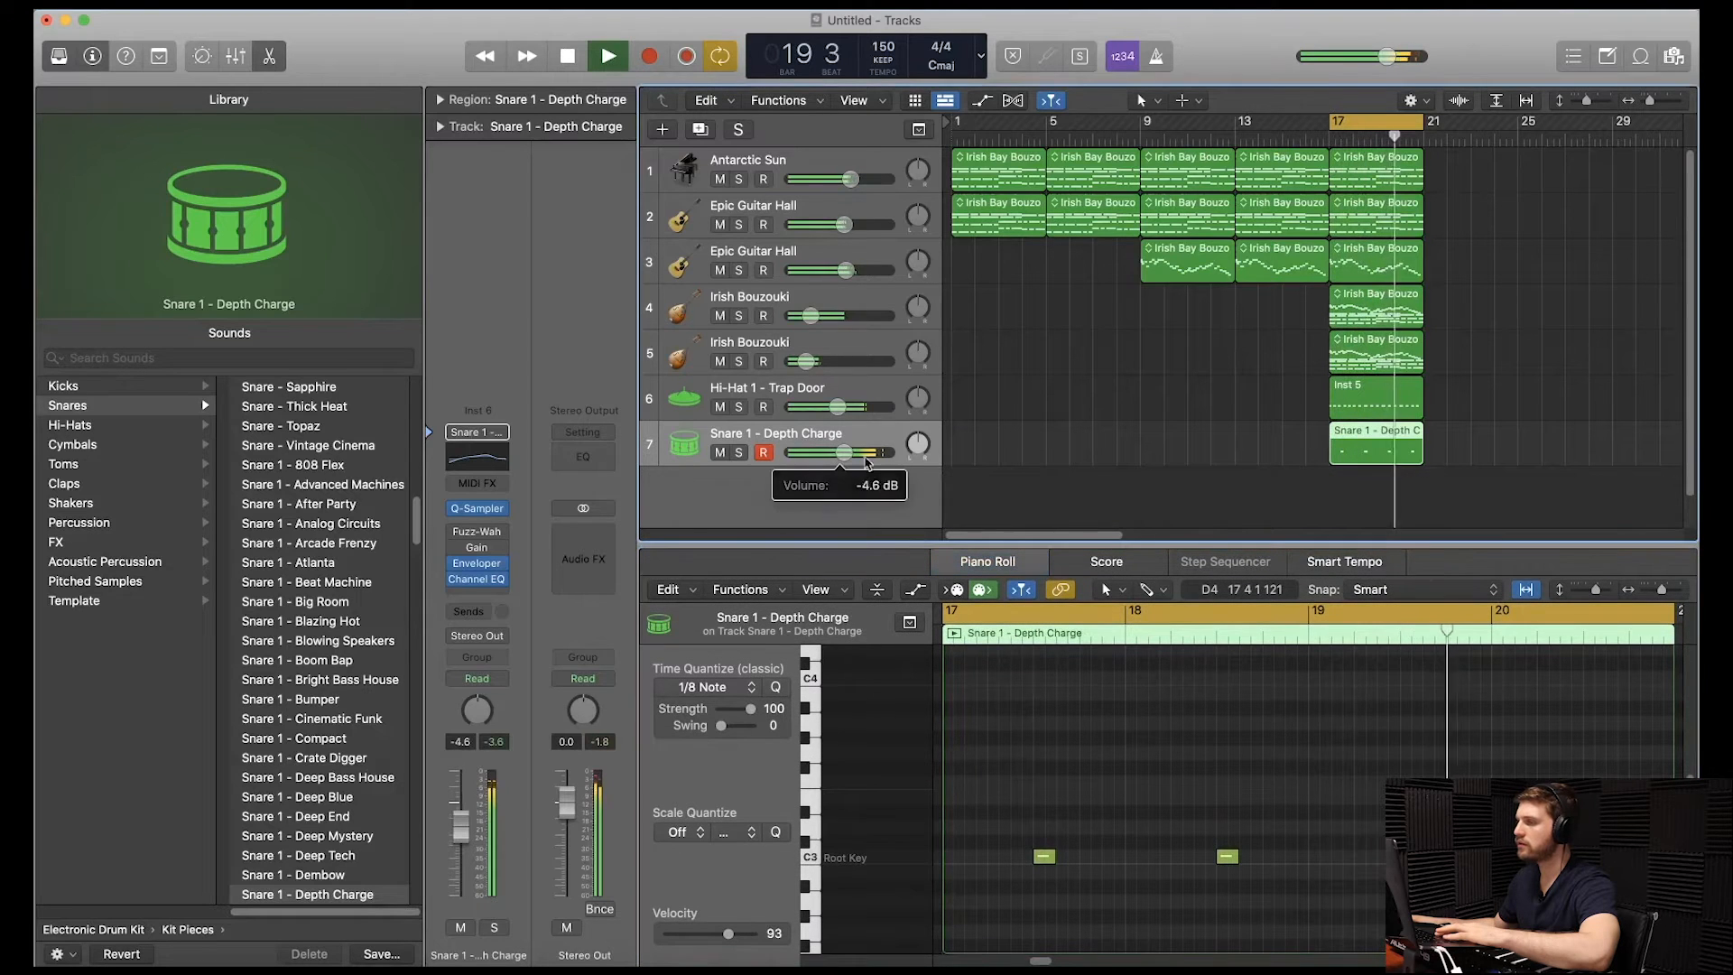
drag(1210, 545, 1209, 388)
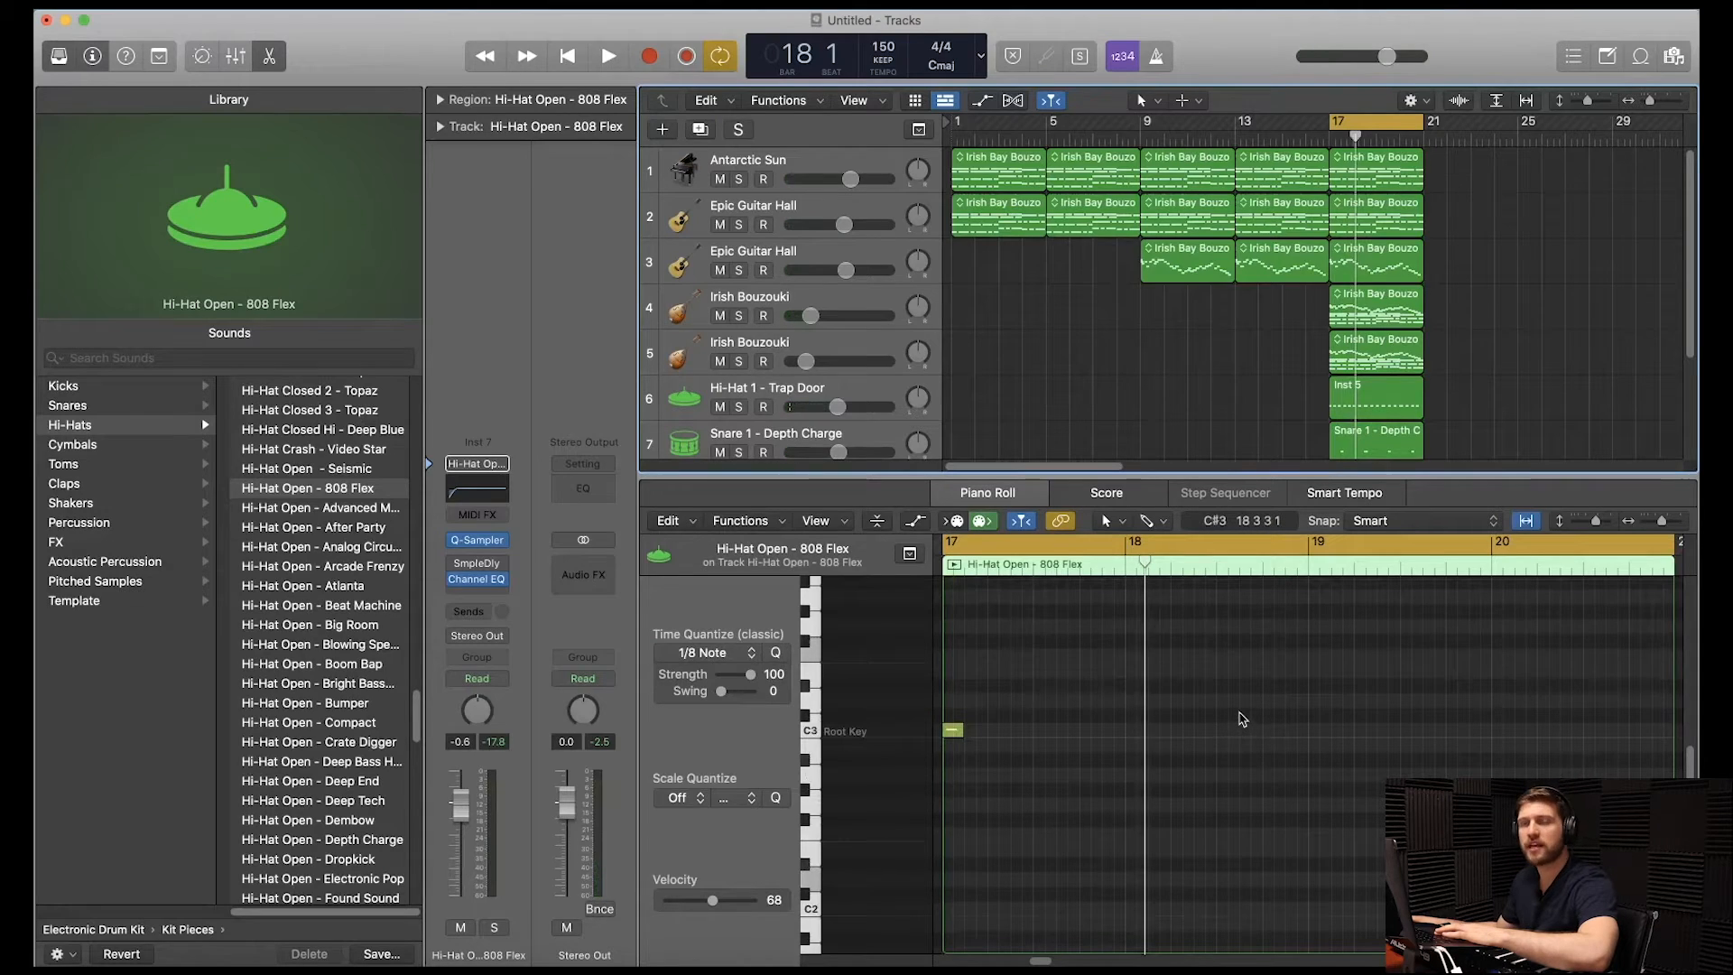
- Play the looped section with the Hi-Hat Open - 808 Flex part
key(space)
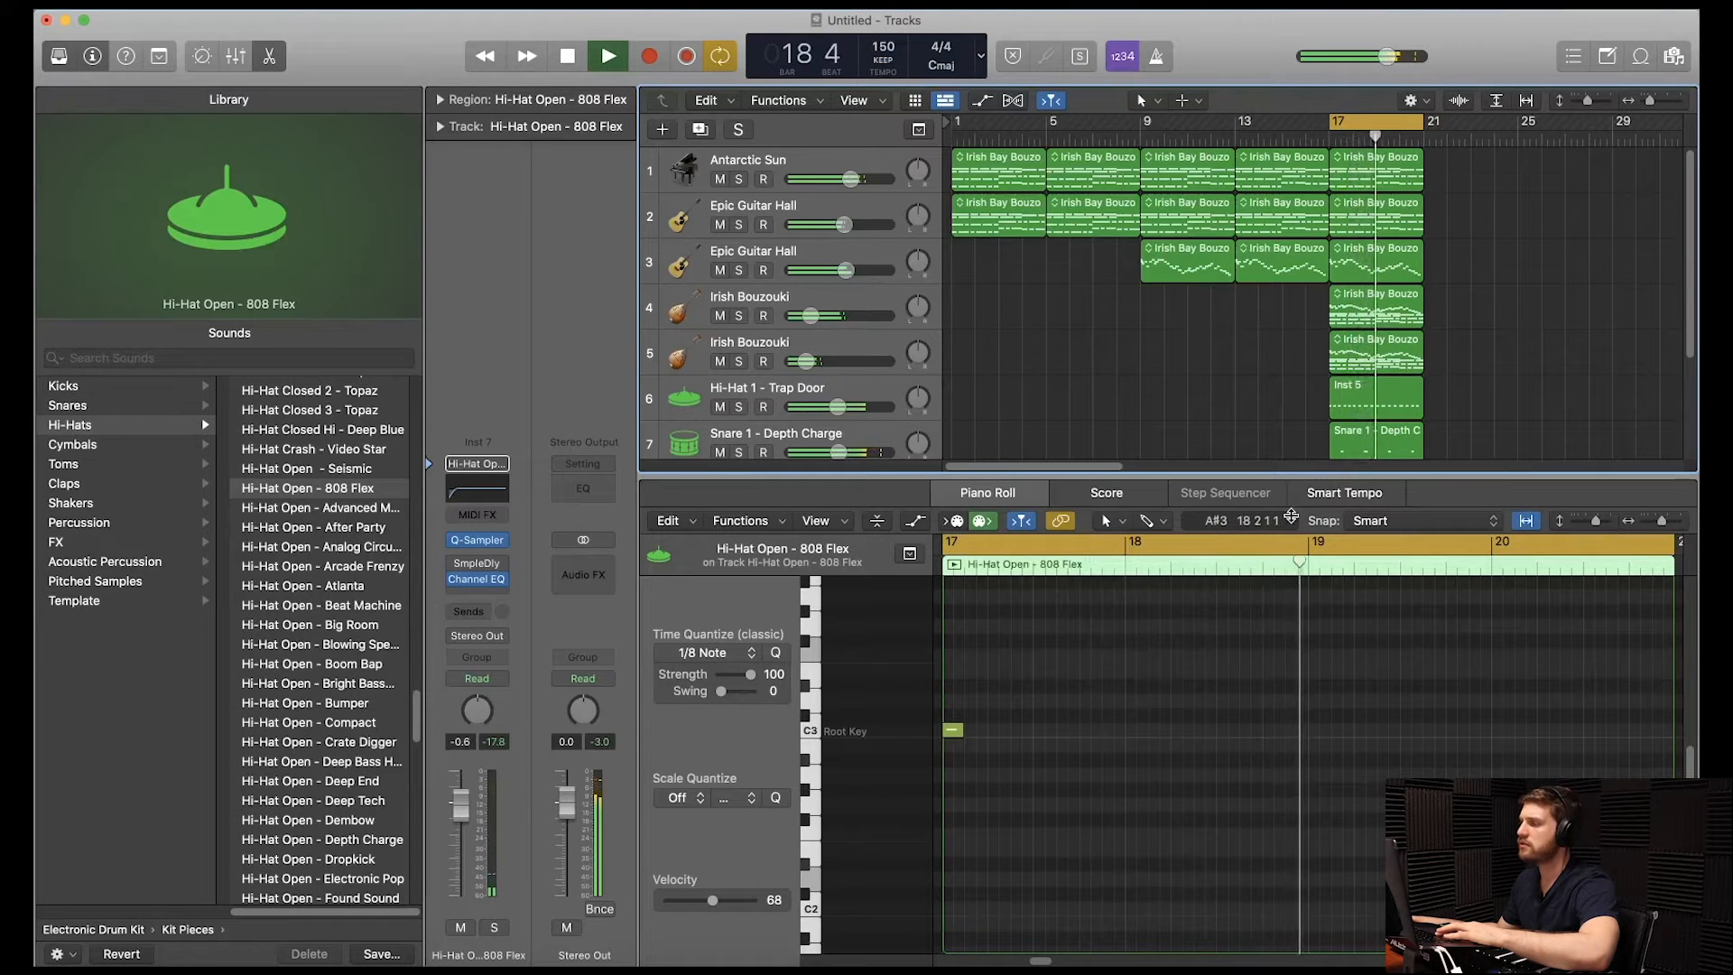
mouse_move(1298, 479)
mouse_down()
mouse_move(1298, 532)
mouse_move(1297, 450)
mouse_up()
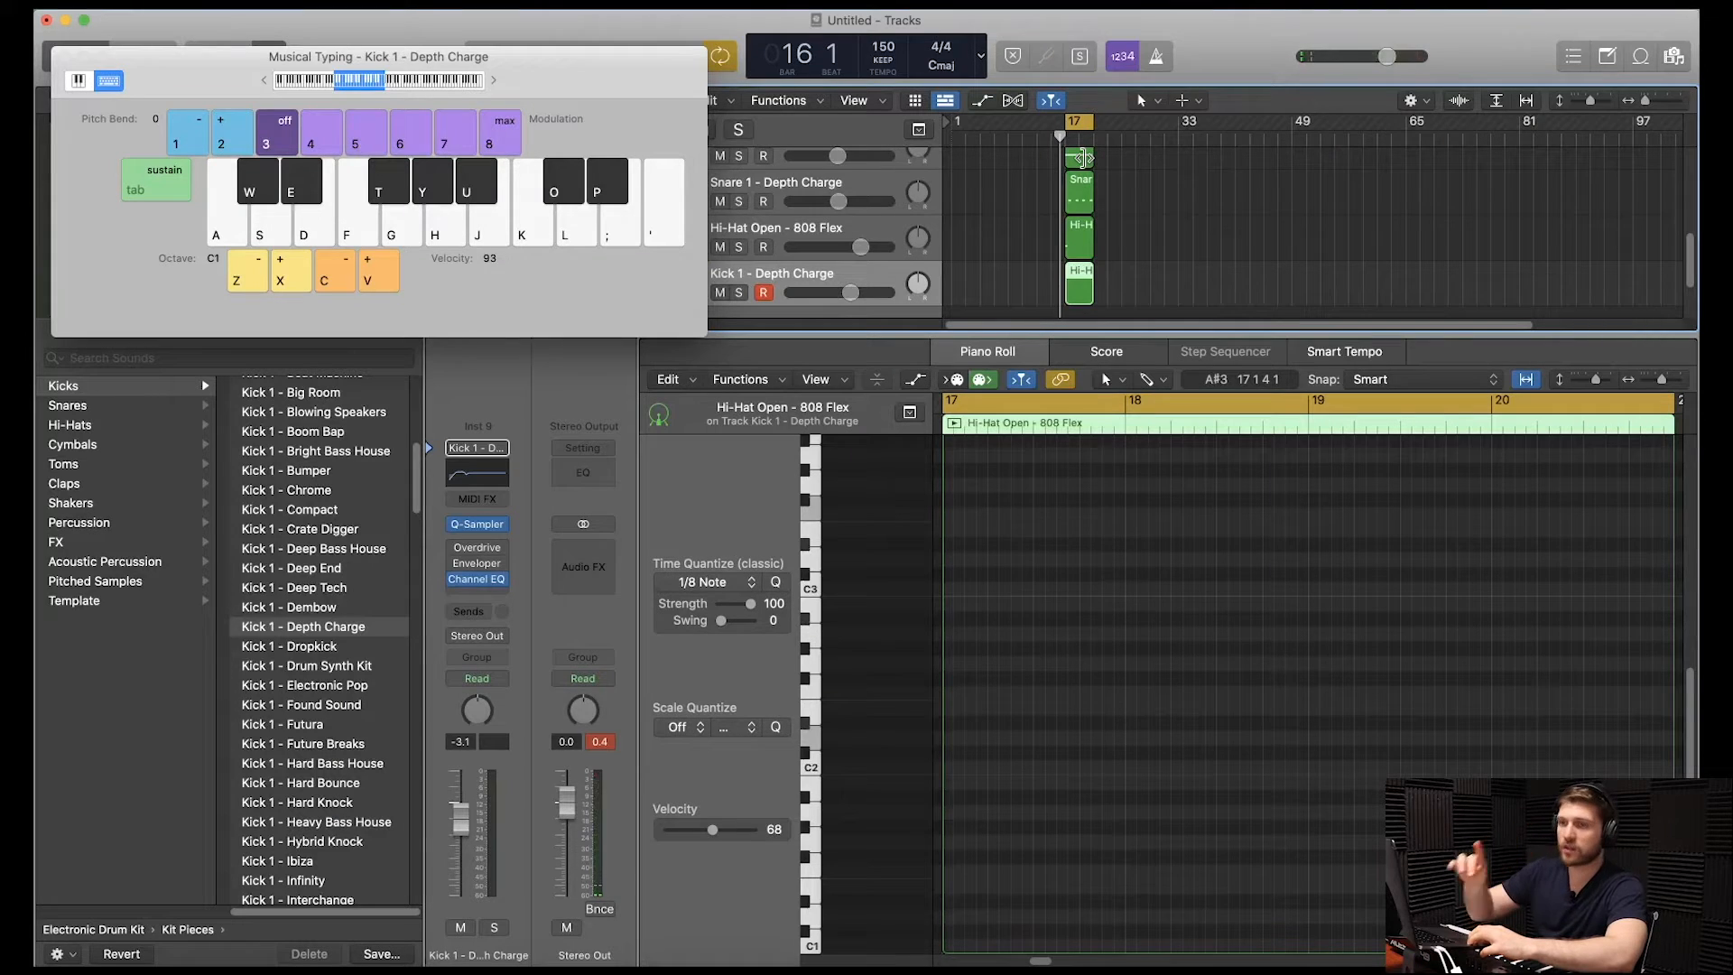
- Record a syncopated C1 kick pattern over bars 17 to 20 on the Kick 1 - Depth Charge track using Musical Typing
key(r)
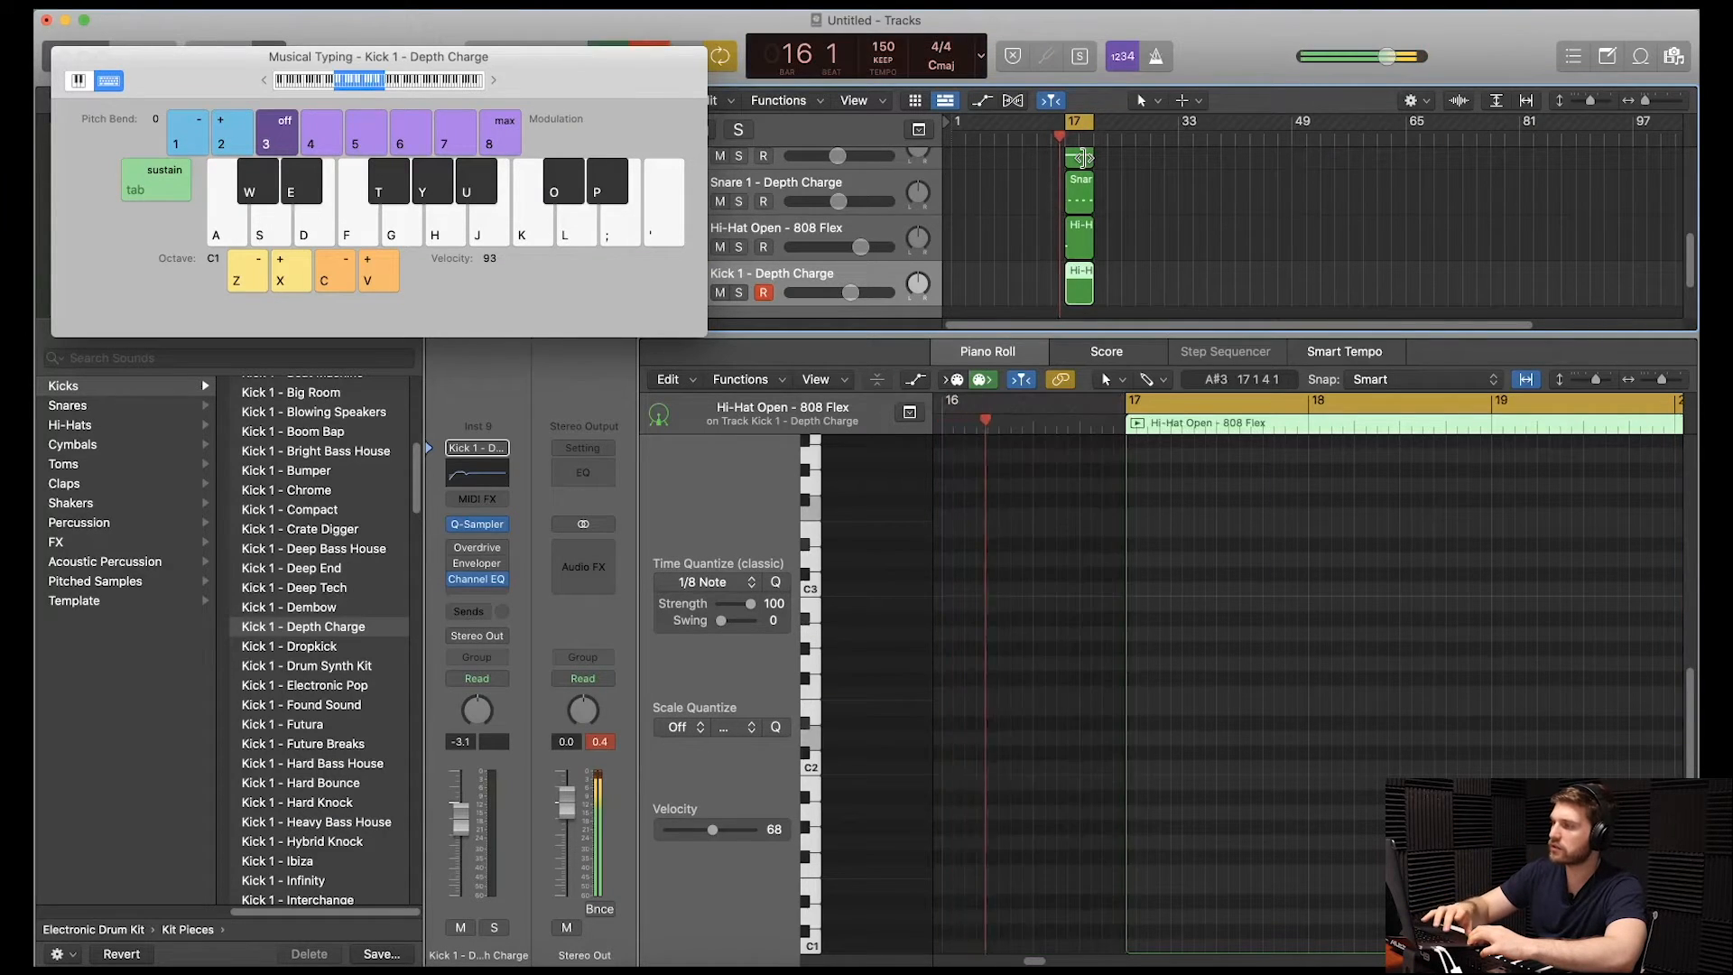
key(a)
key(a)
key(a)
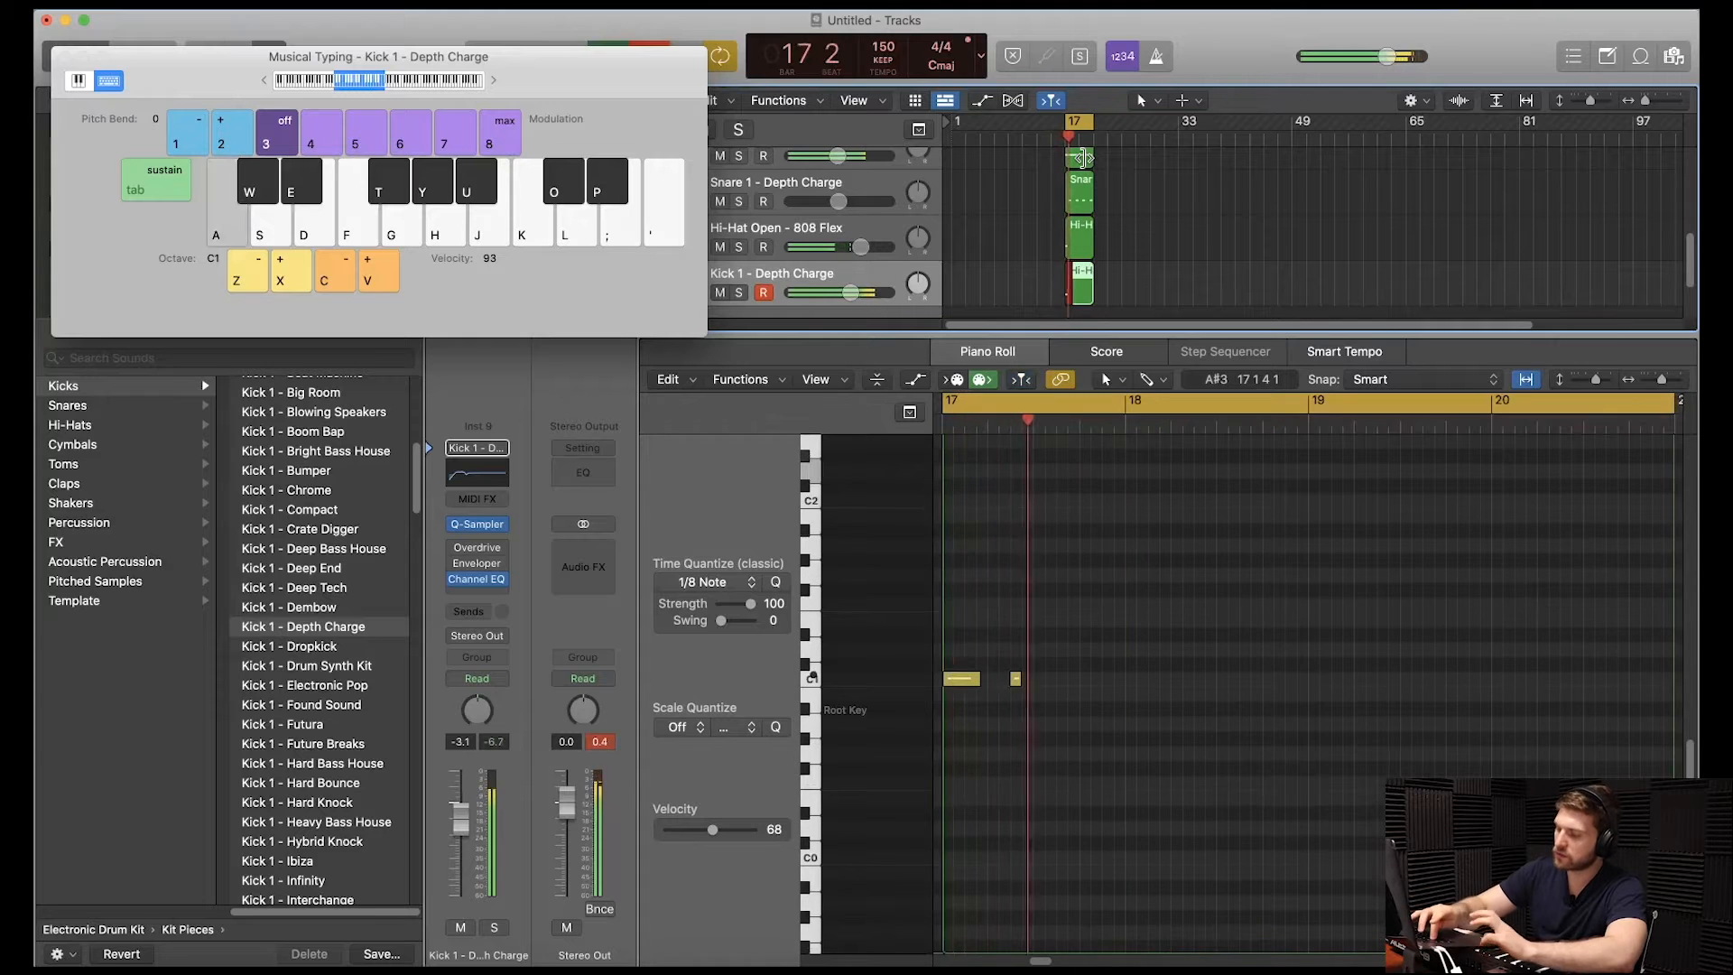
key(a)
key(a)
key(a)
key(a)
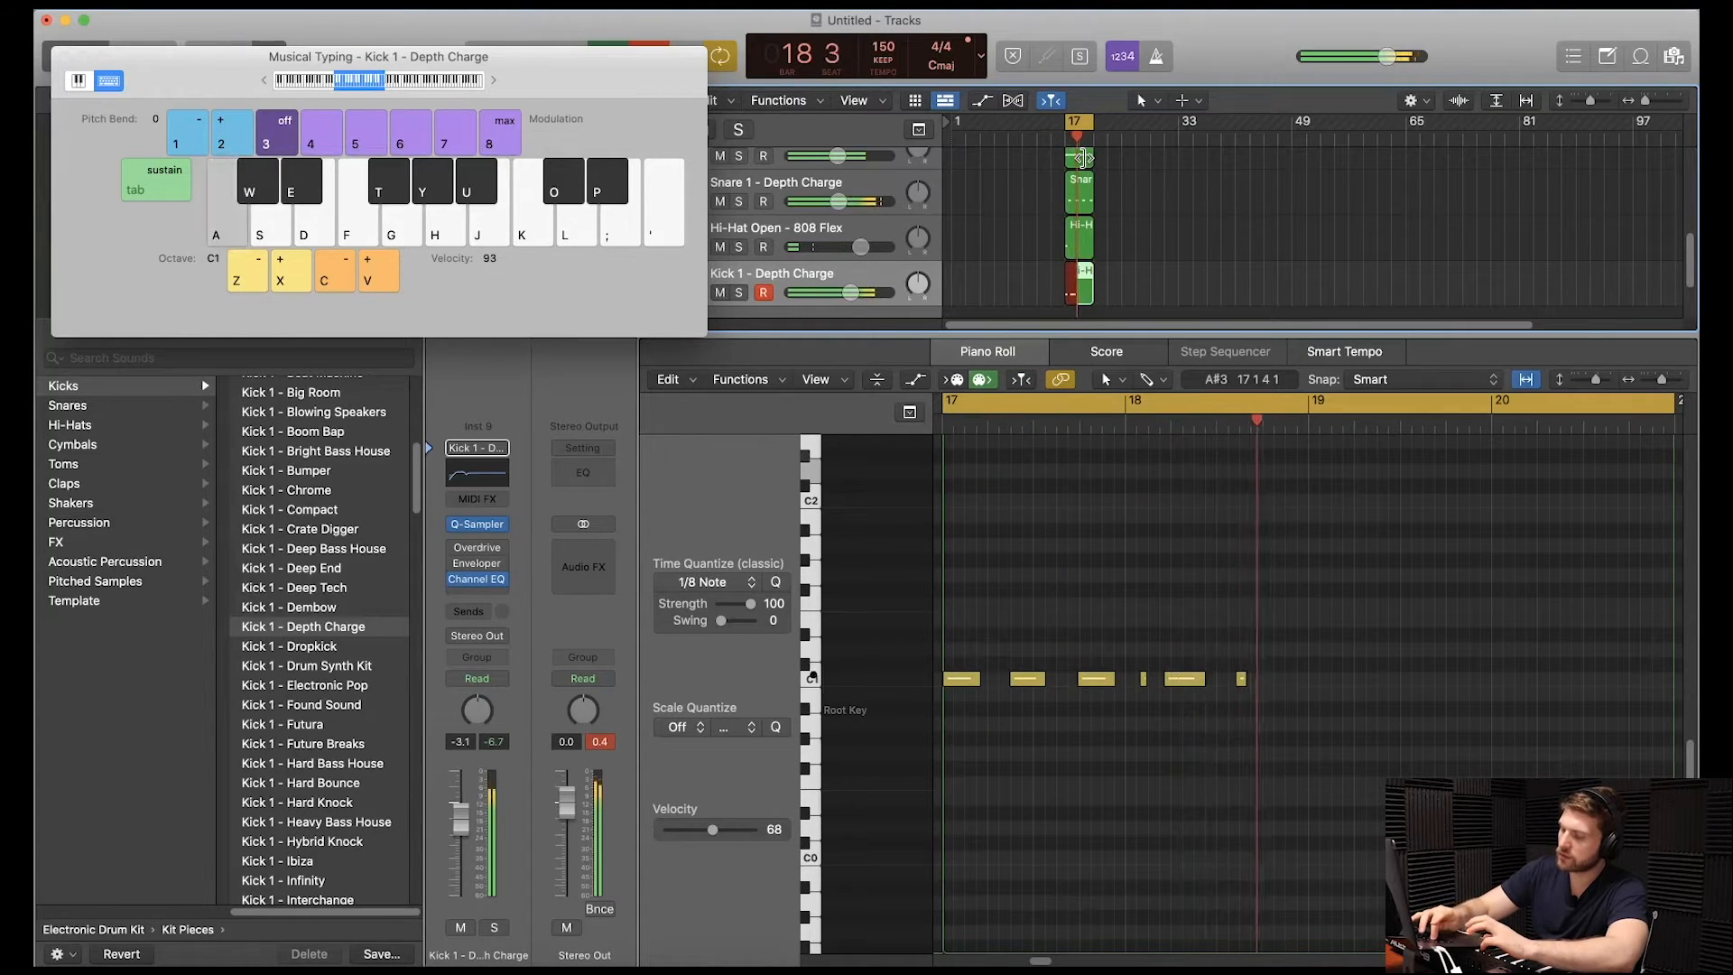
key(a)
key(a)
key(a)
key(a)
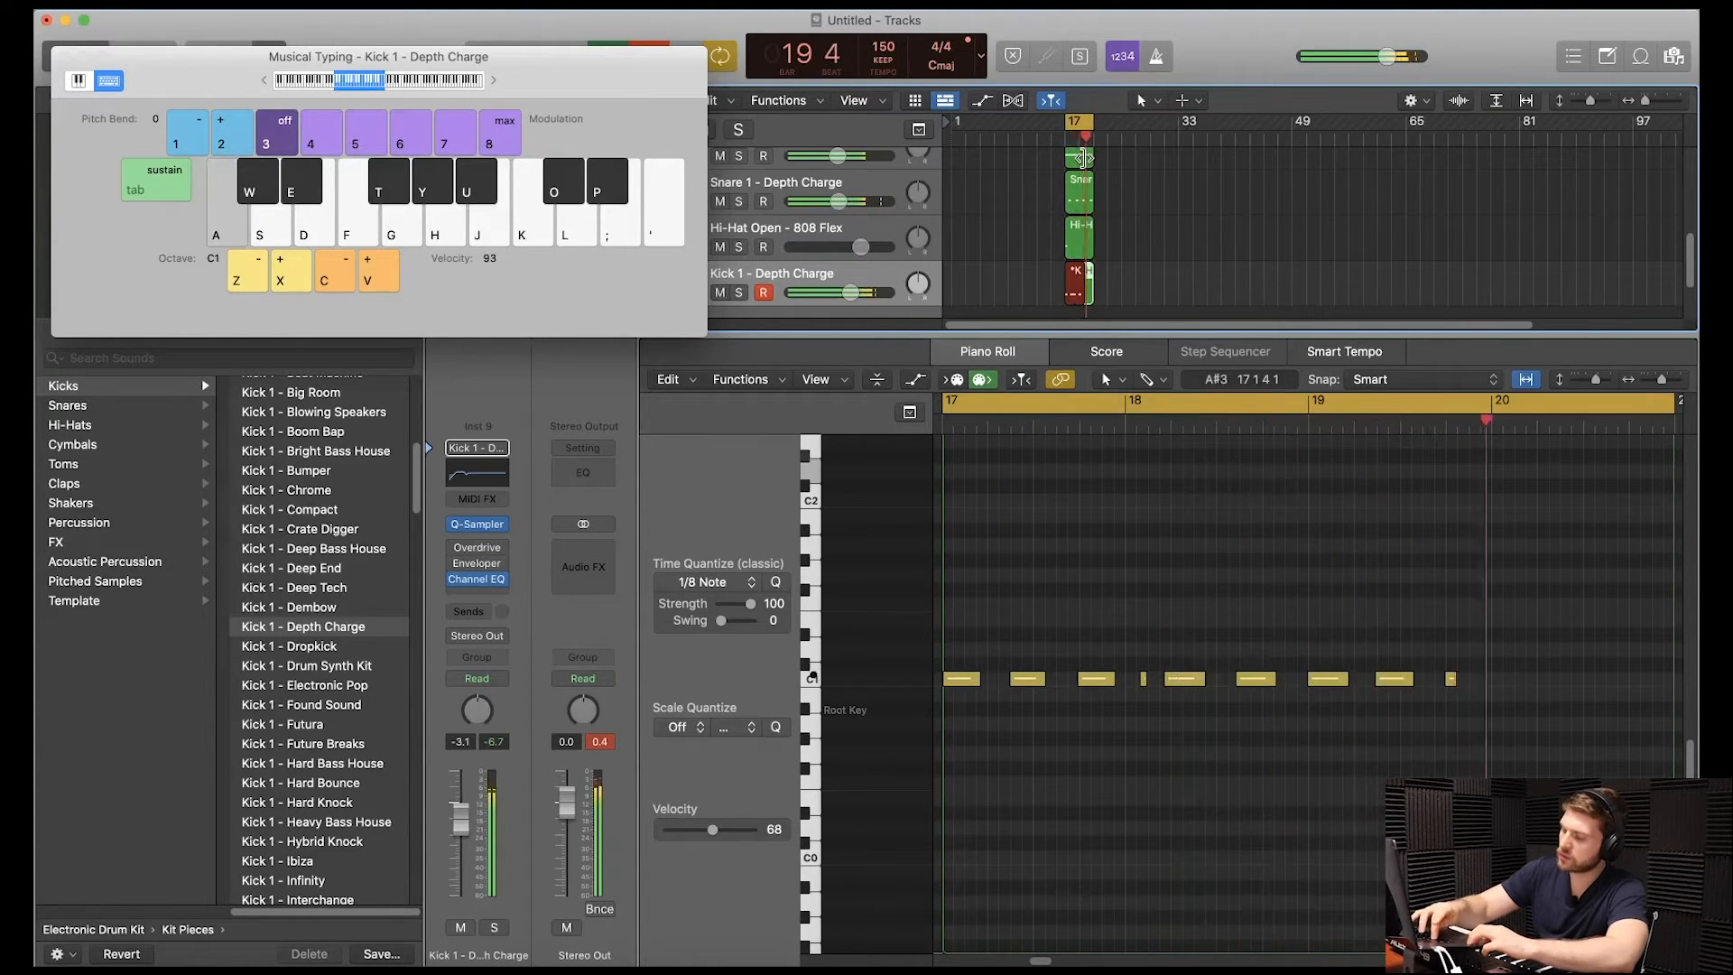
key(a)
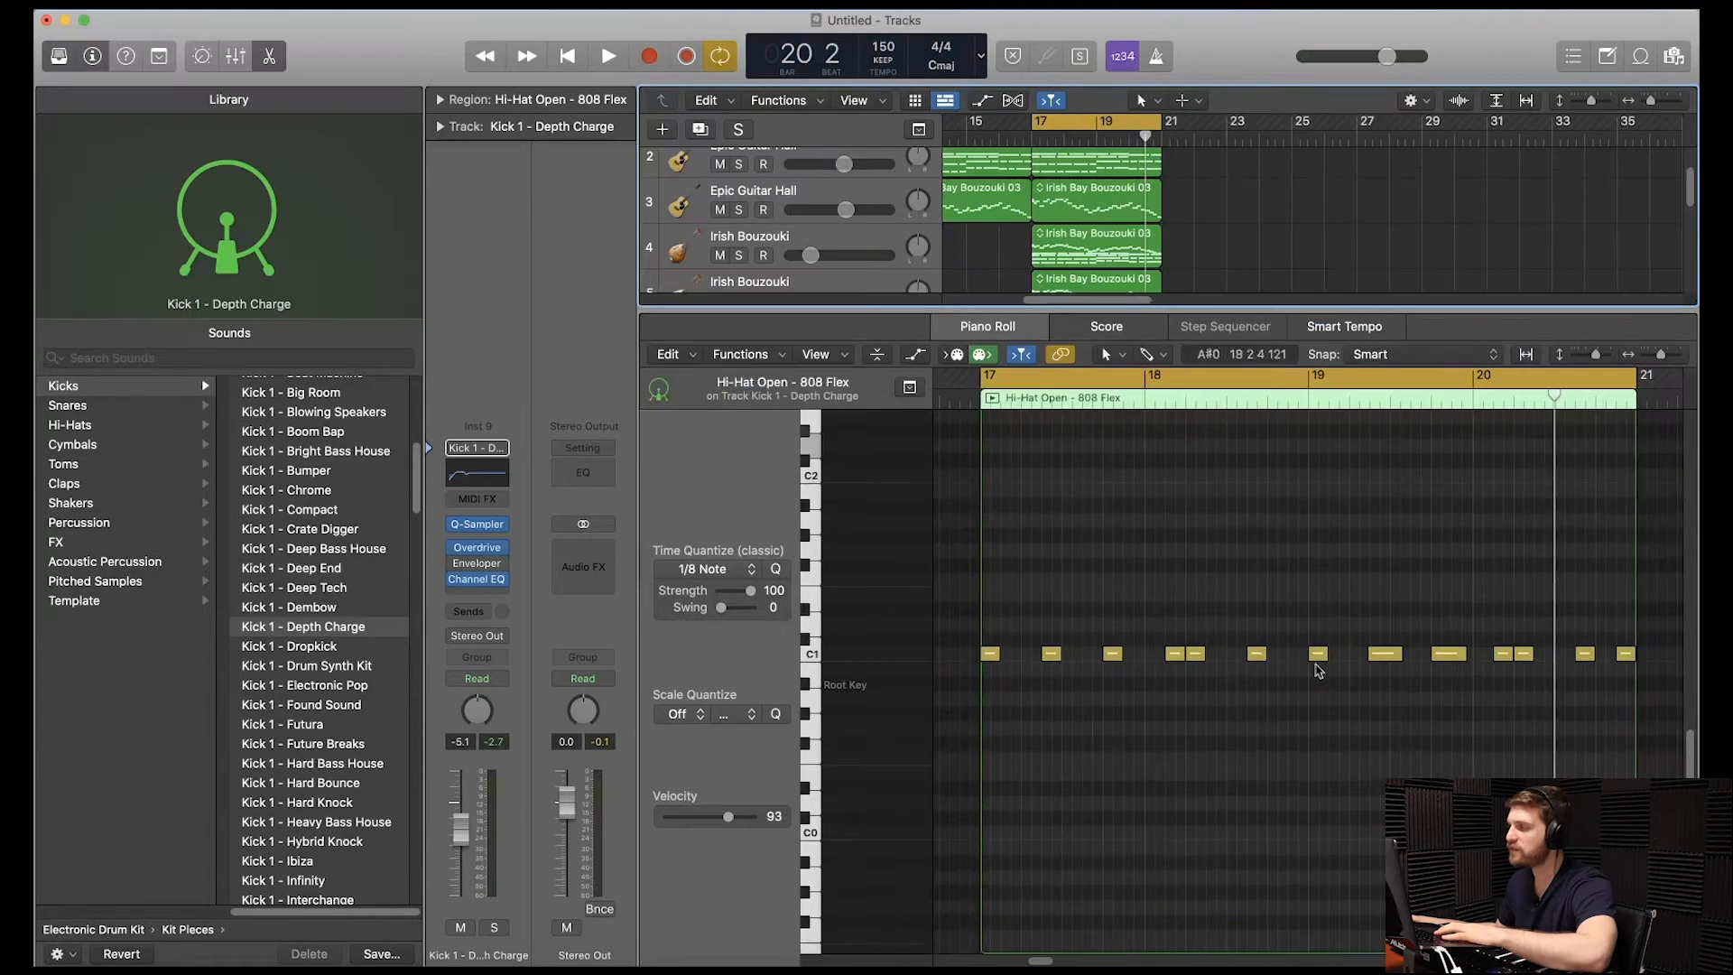
- Inspect the Overdrive settings on the Kick 1 - Depth Charge track, then play the looped section
click(477, 547)
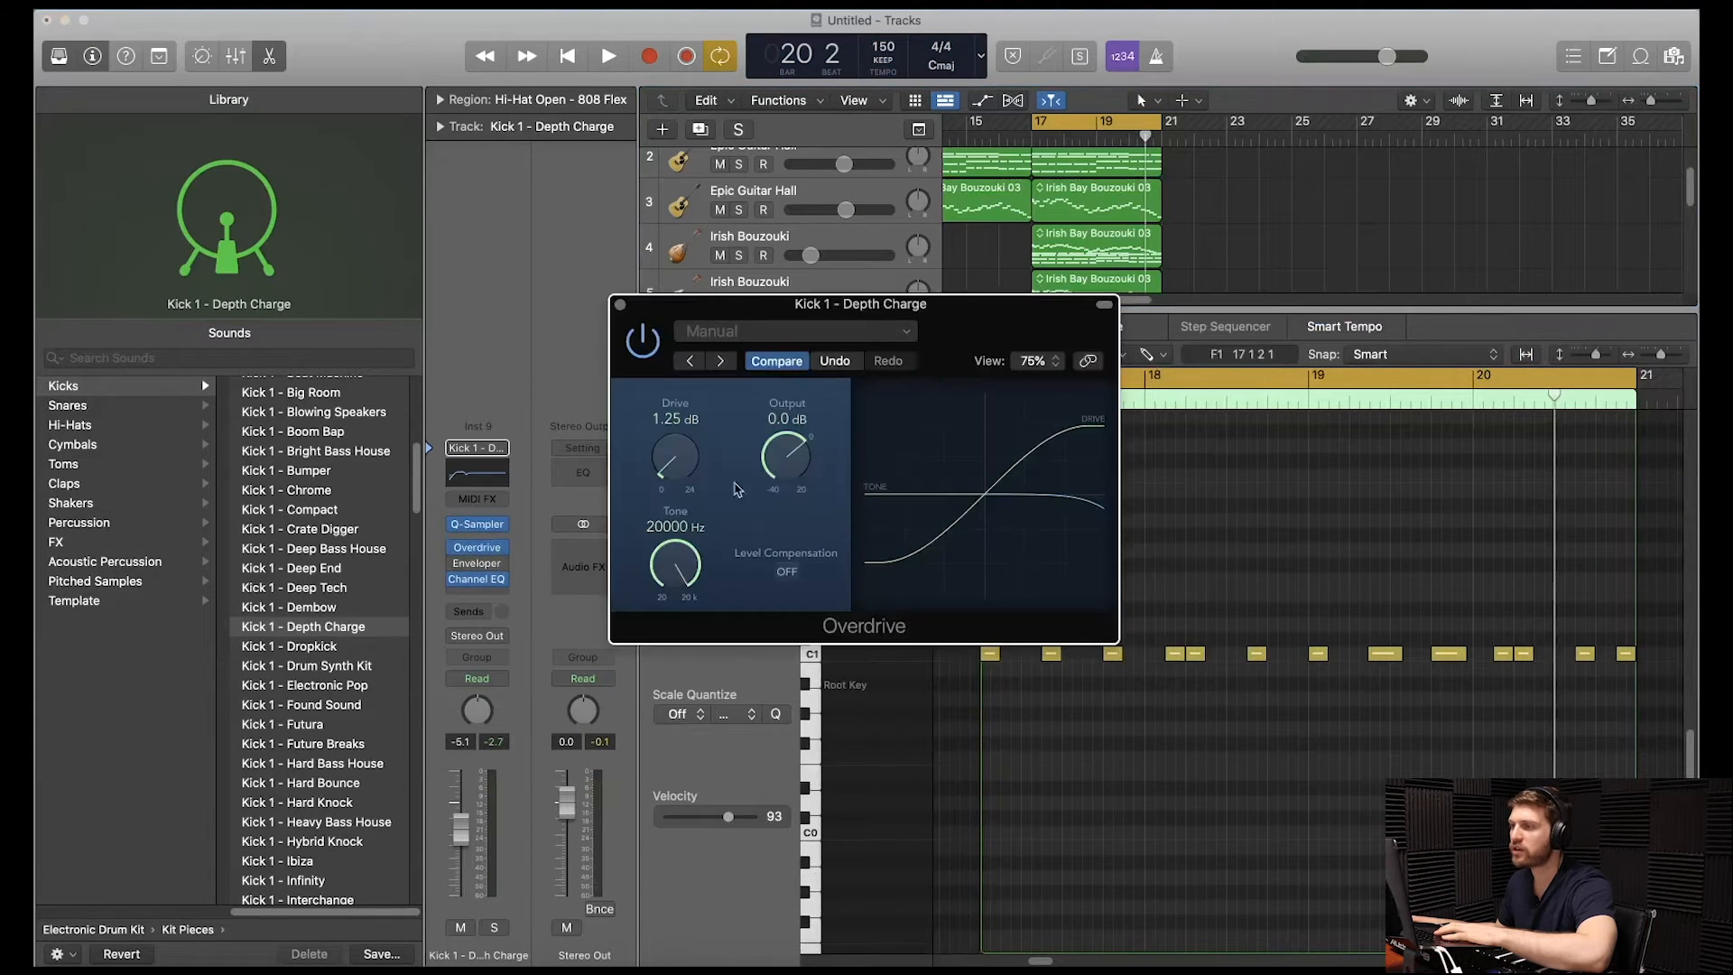
click(621, 306)
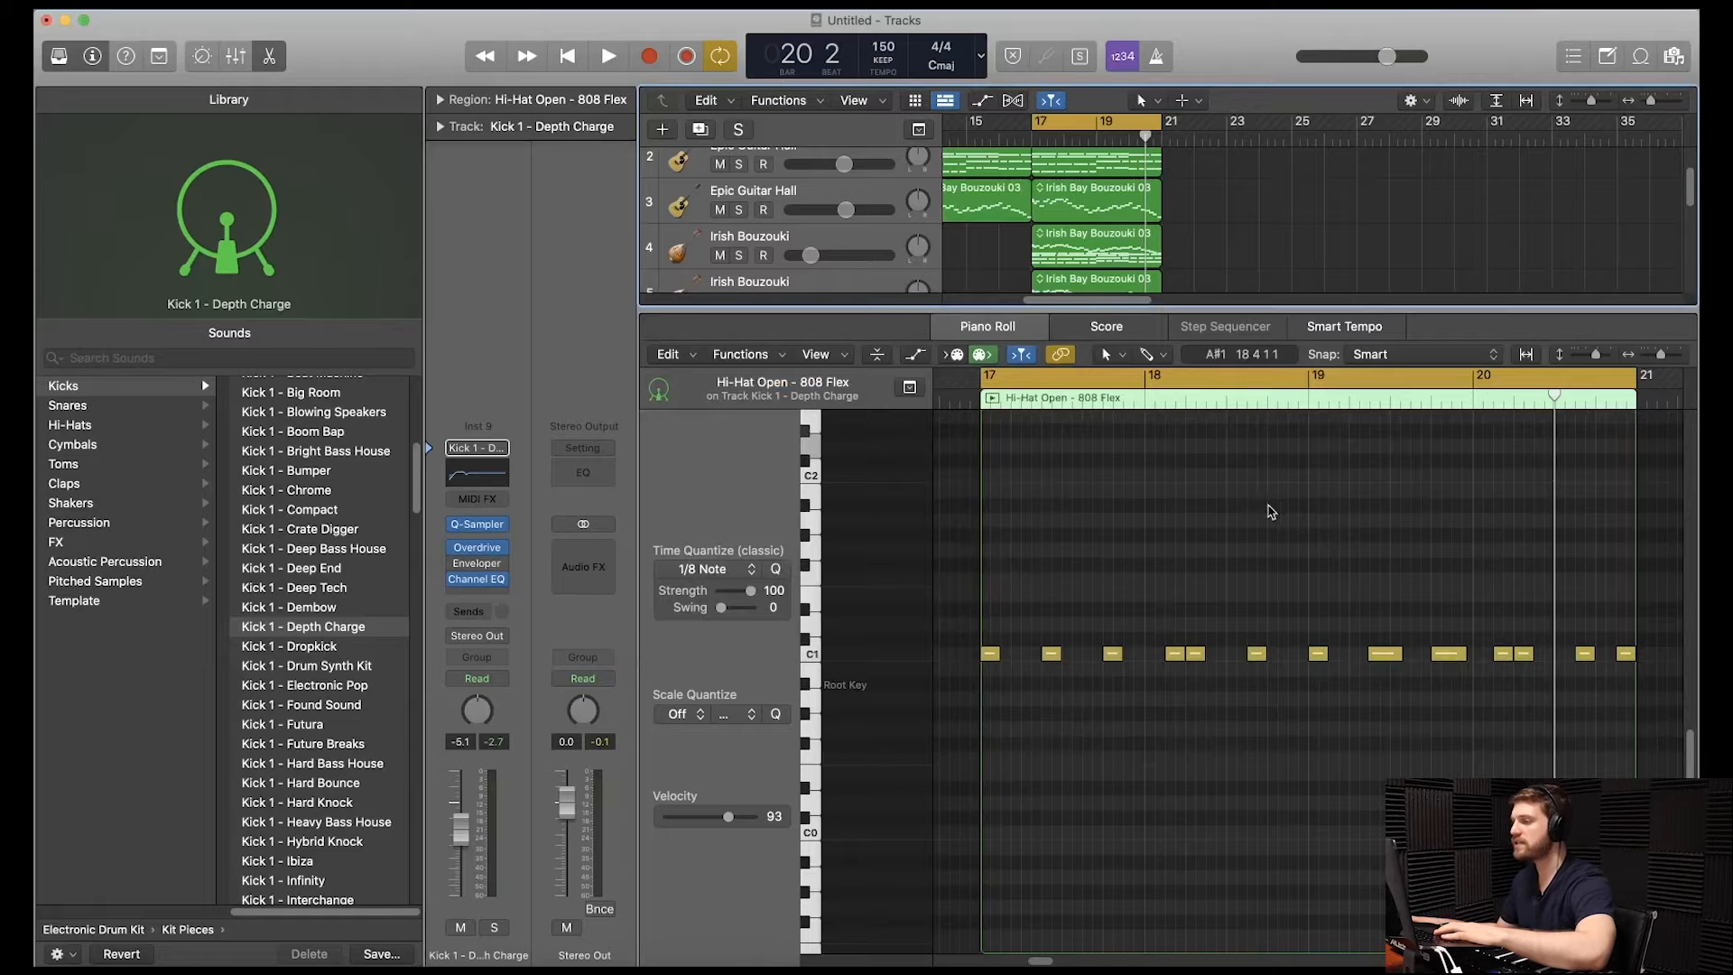
key(space)
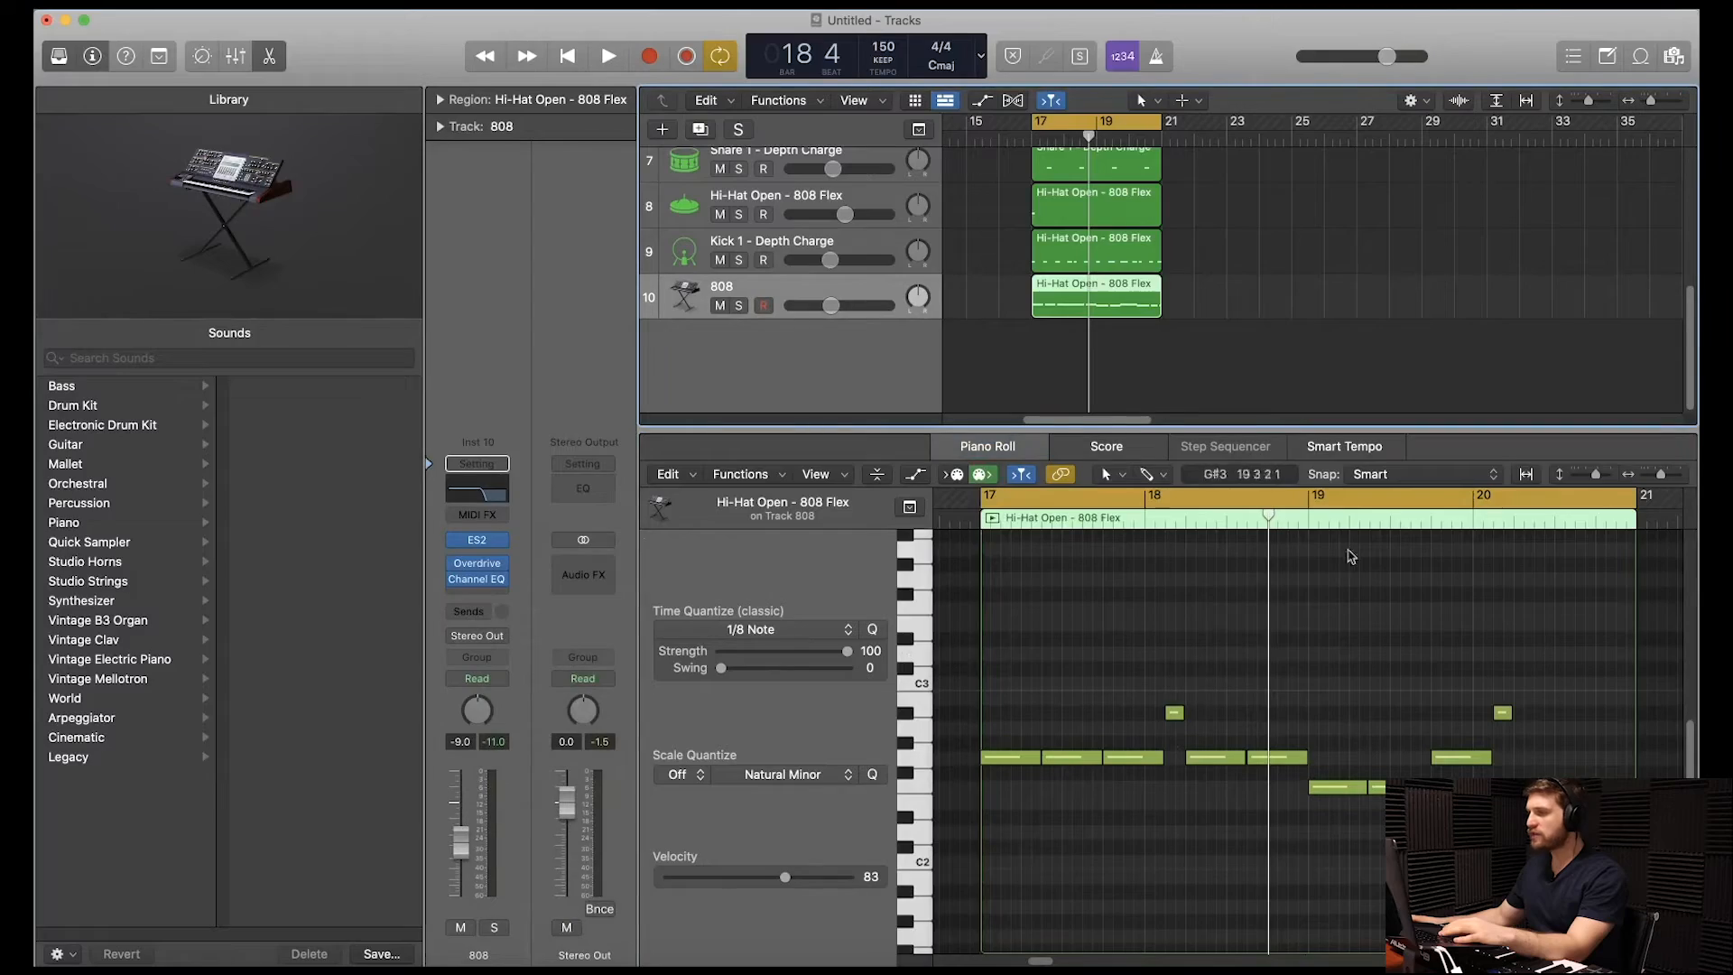
- Inspect the 808 track's Overdrive and Channel EQ settings, then play the looped section with the bass part
click(481, 564)
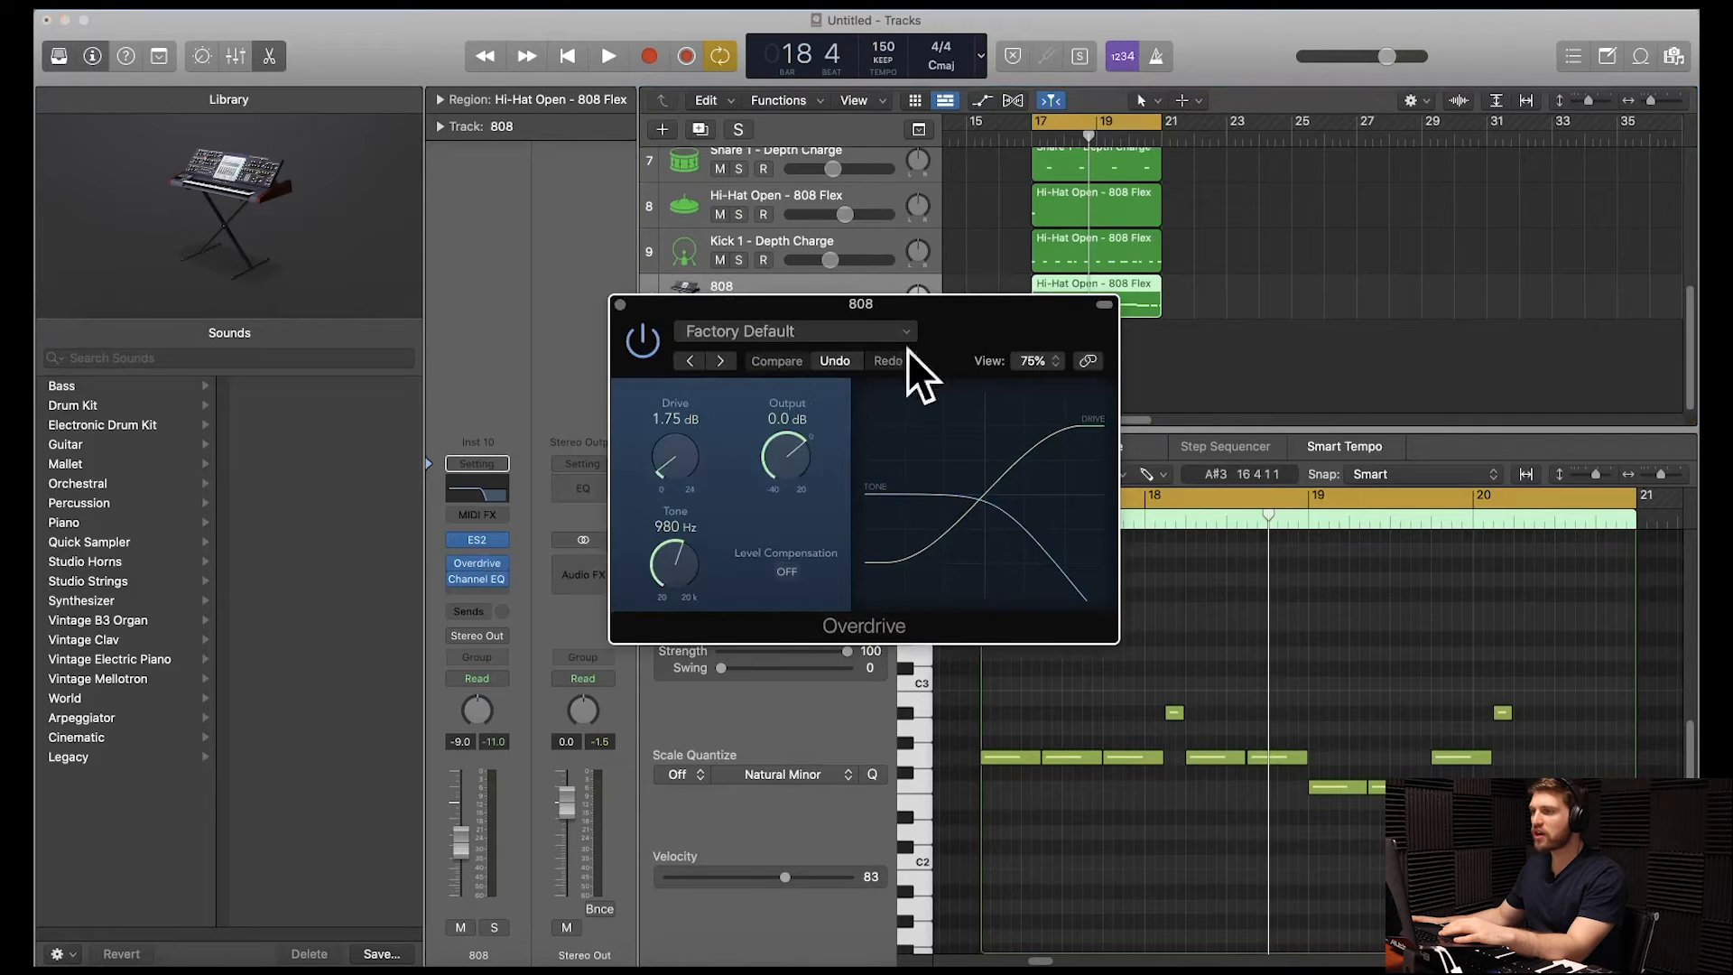
click(621, 305)
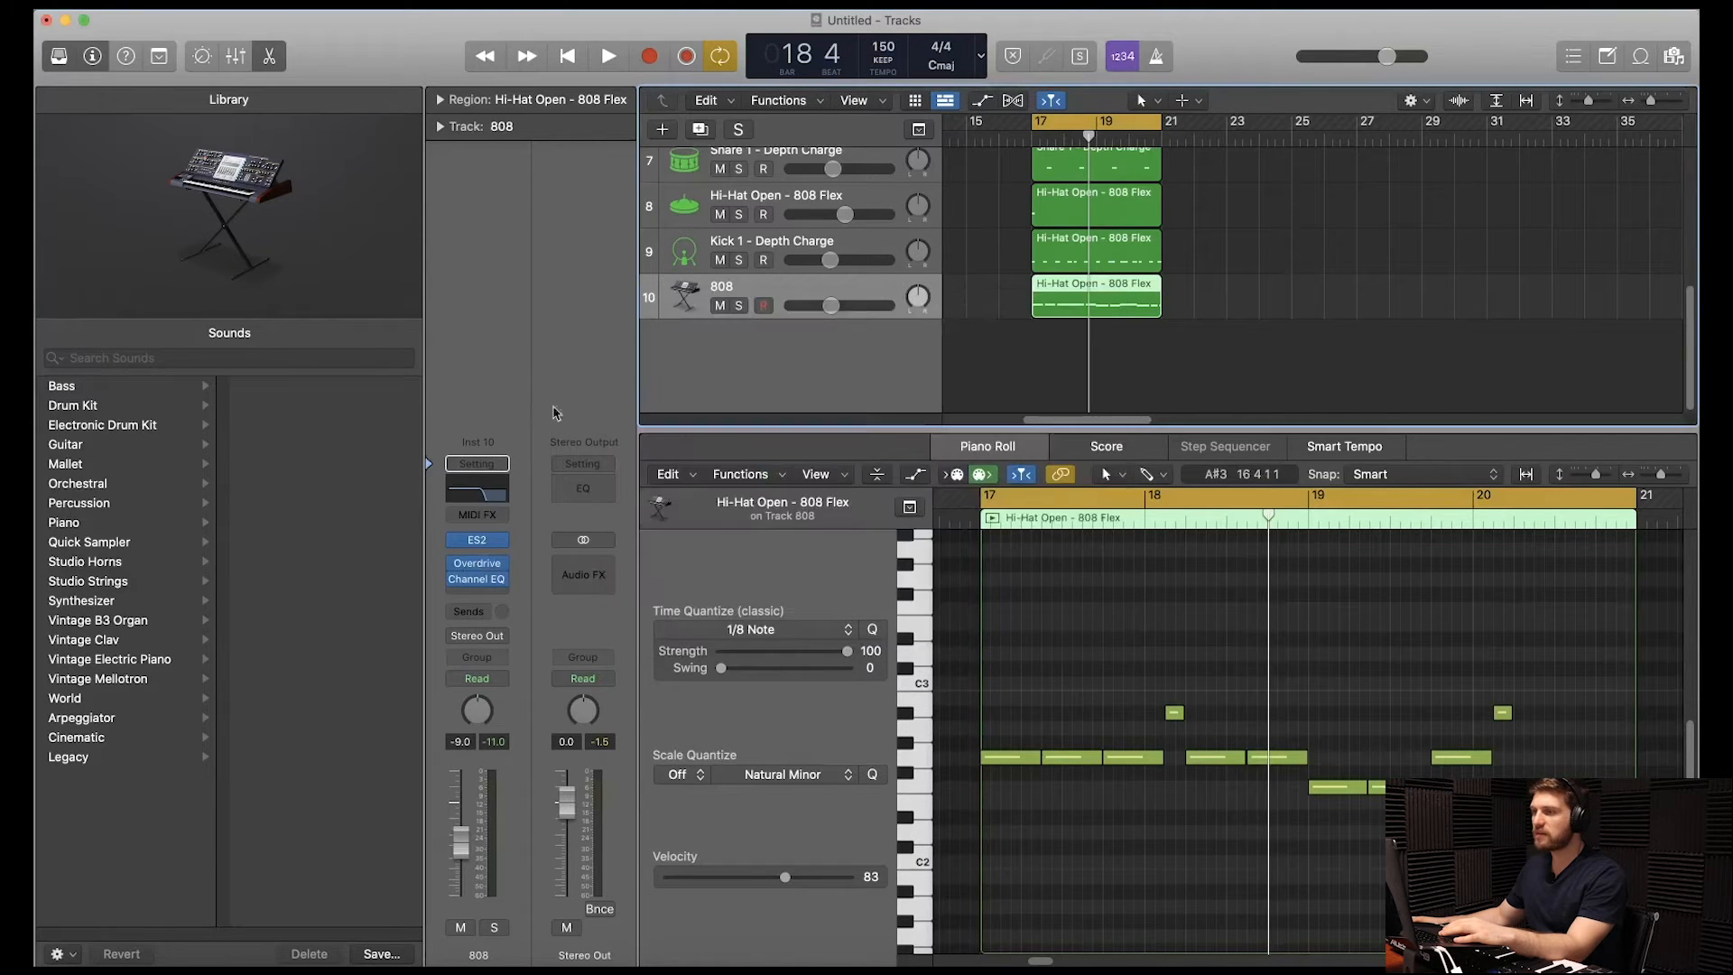
click(477, 492)
click(629, 314)
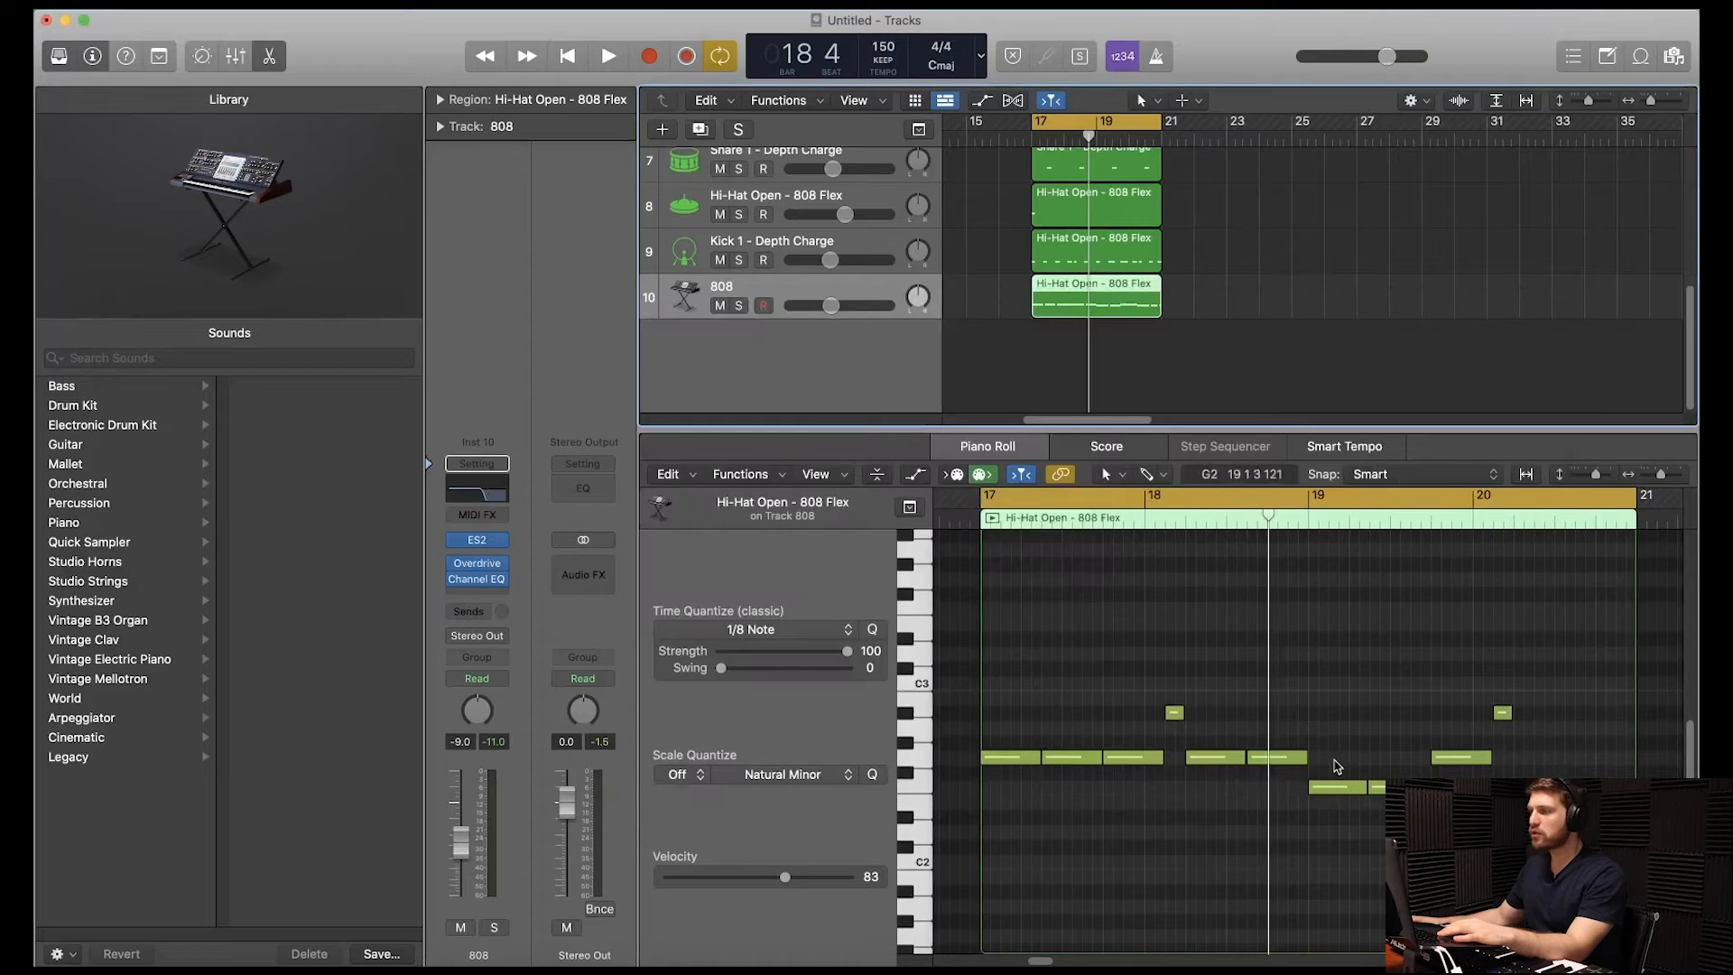
key(space)
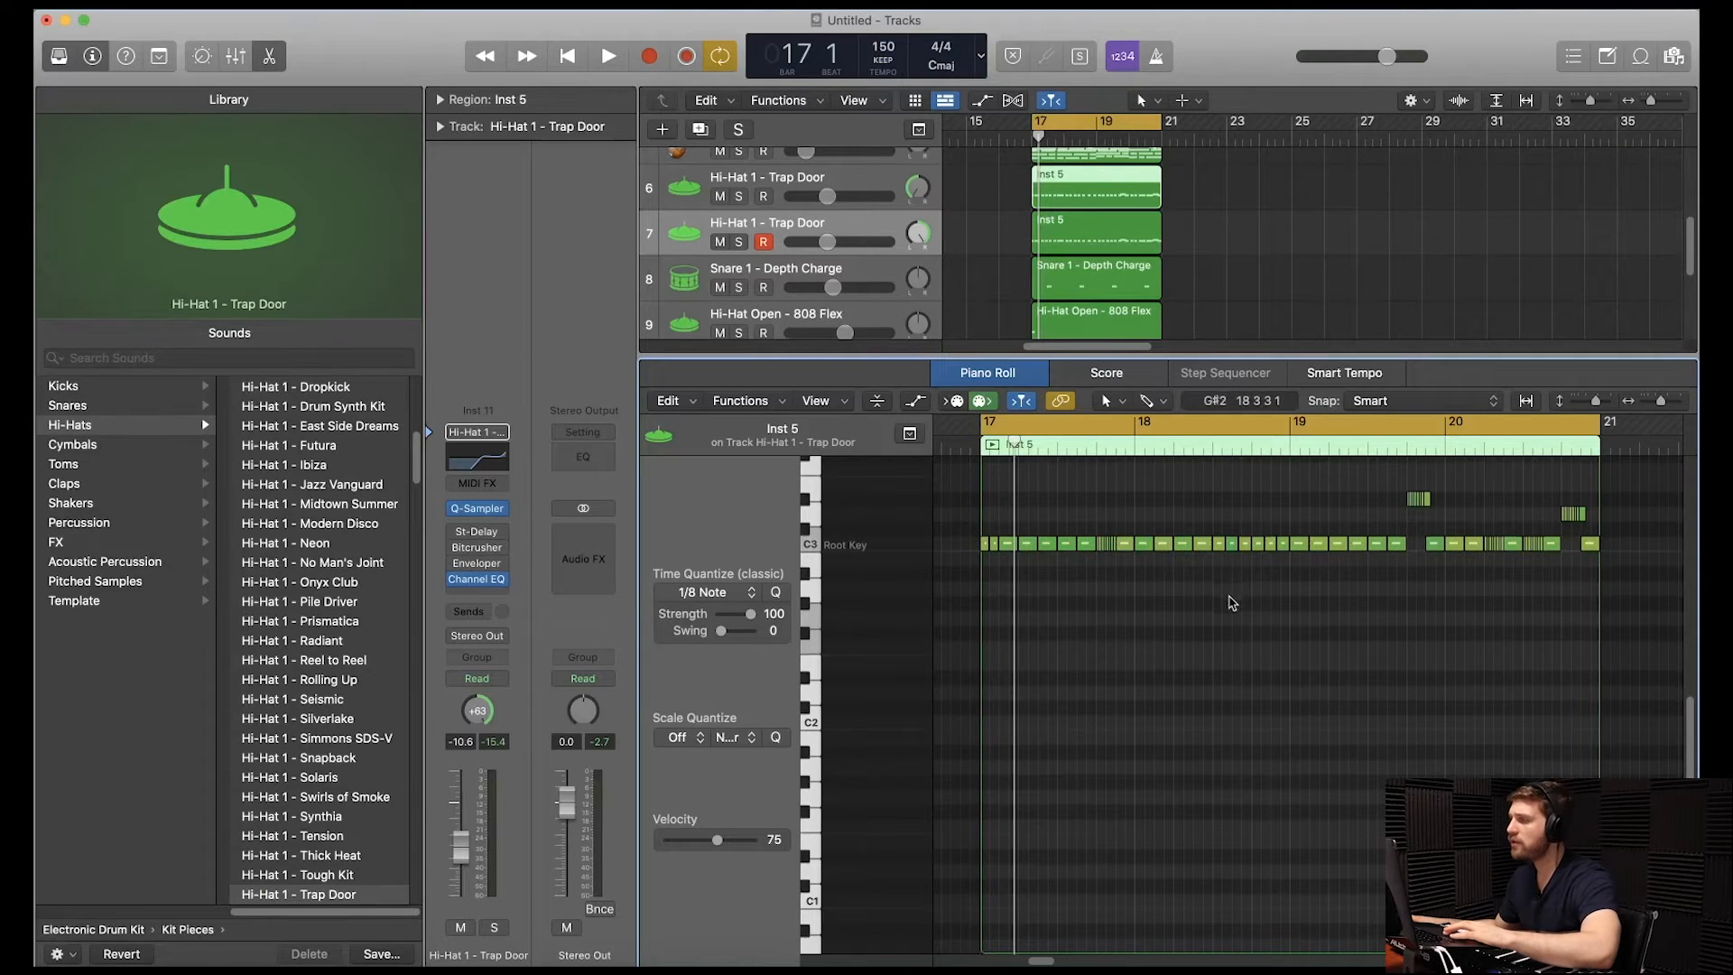
- Examine the note velocities of the Hi-Hat 1 - Trap Door pattern in the Piano Roll, then play the loop
scroll(1232, 632, up, 3)
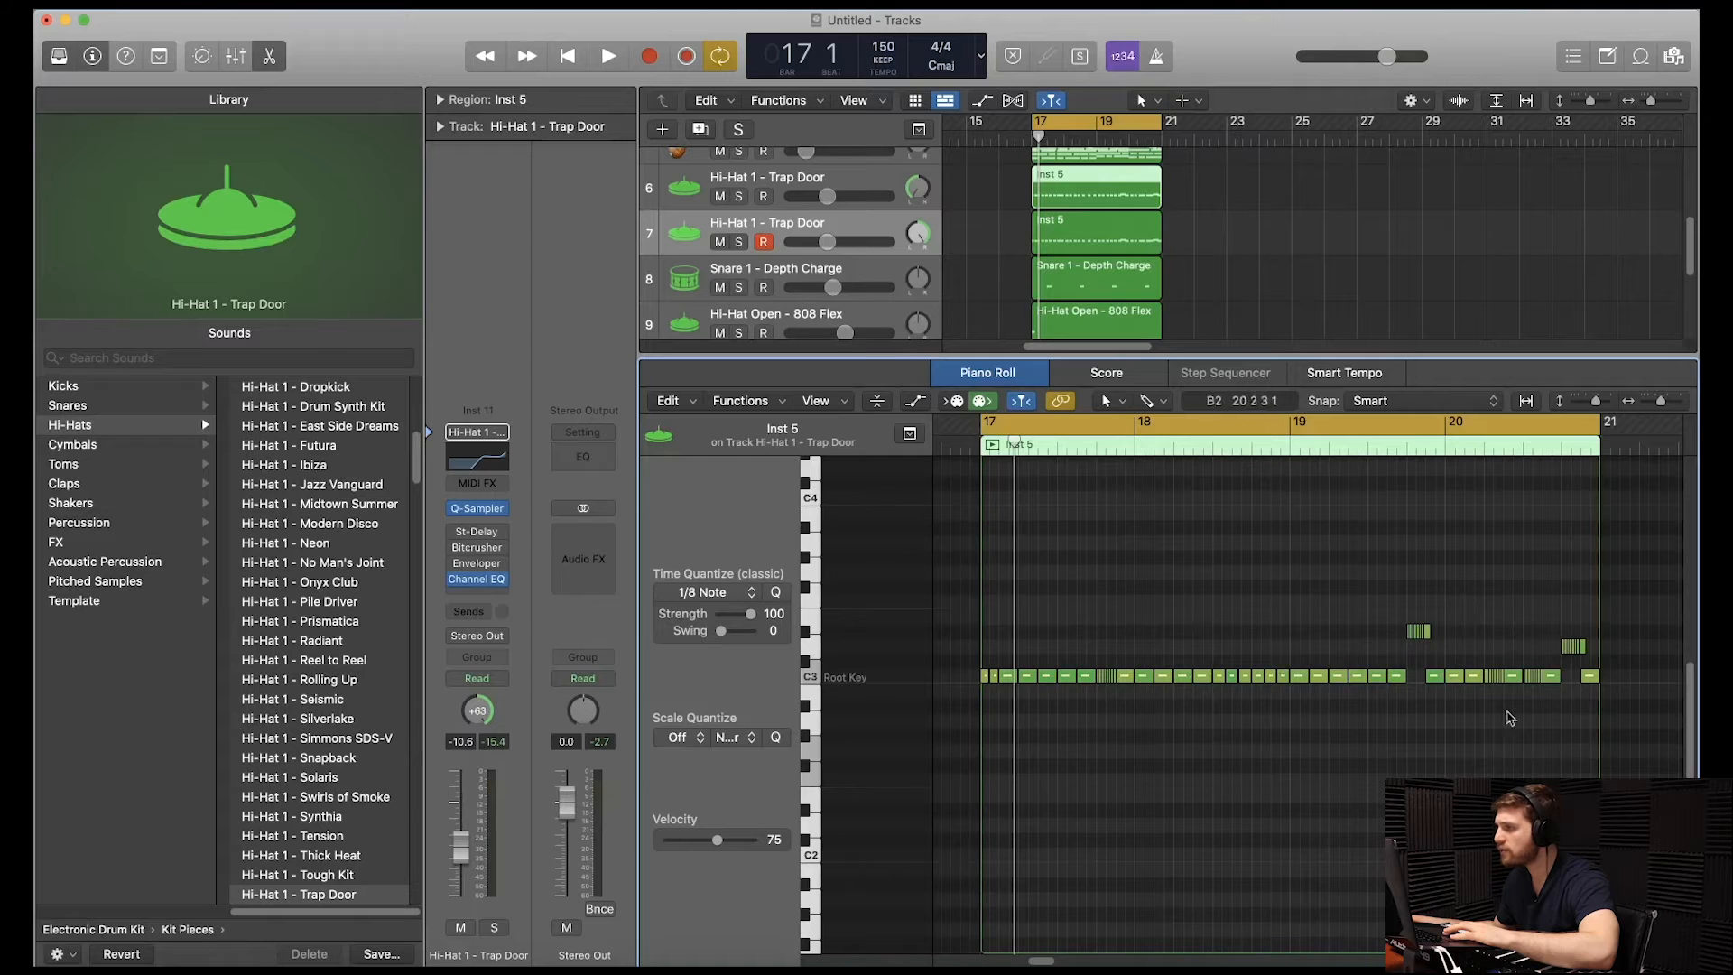
key(a)
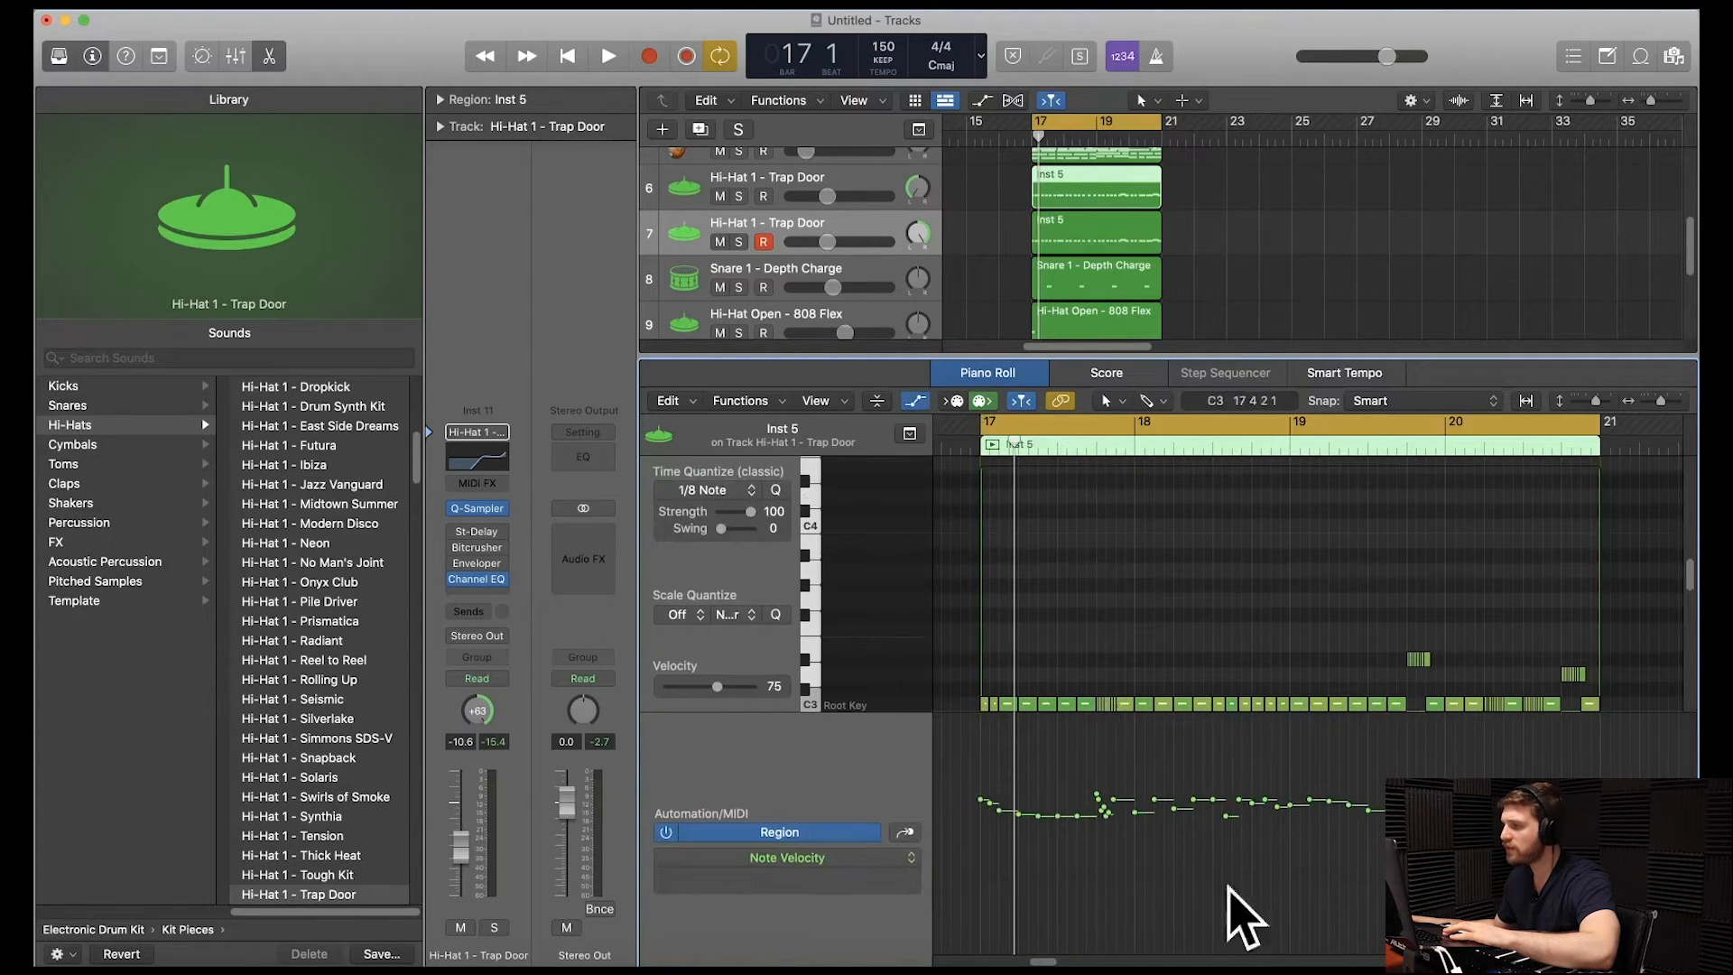
key(a)
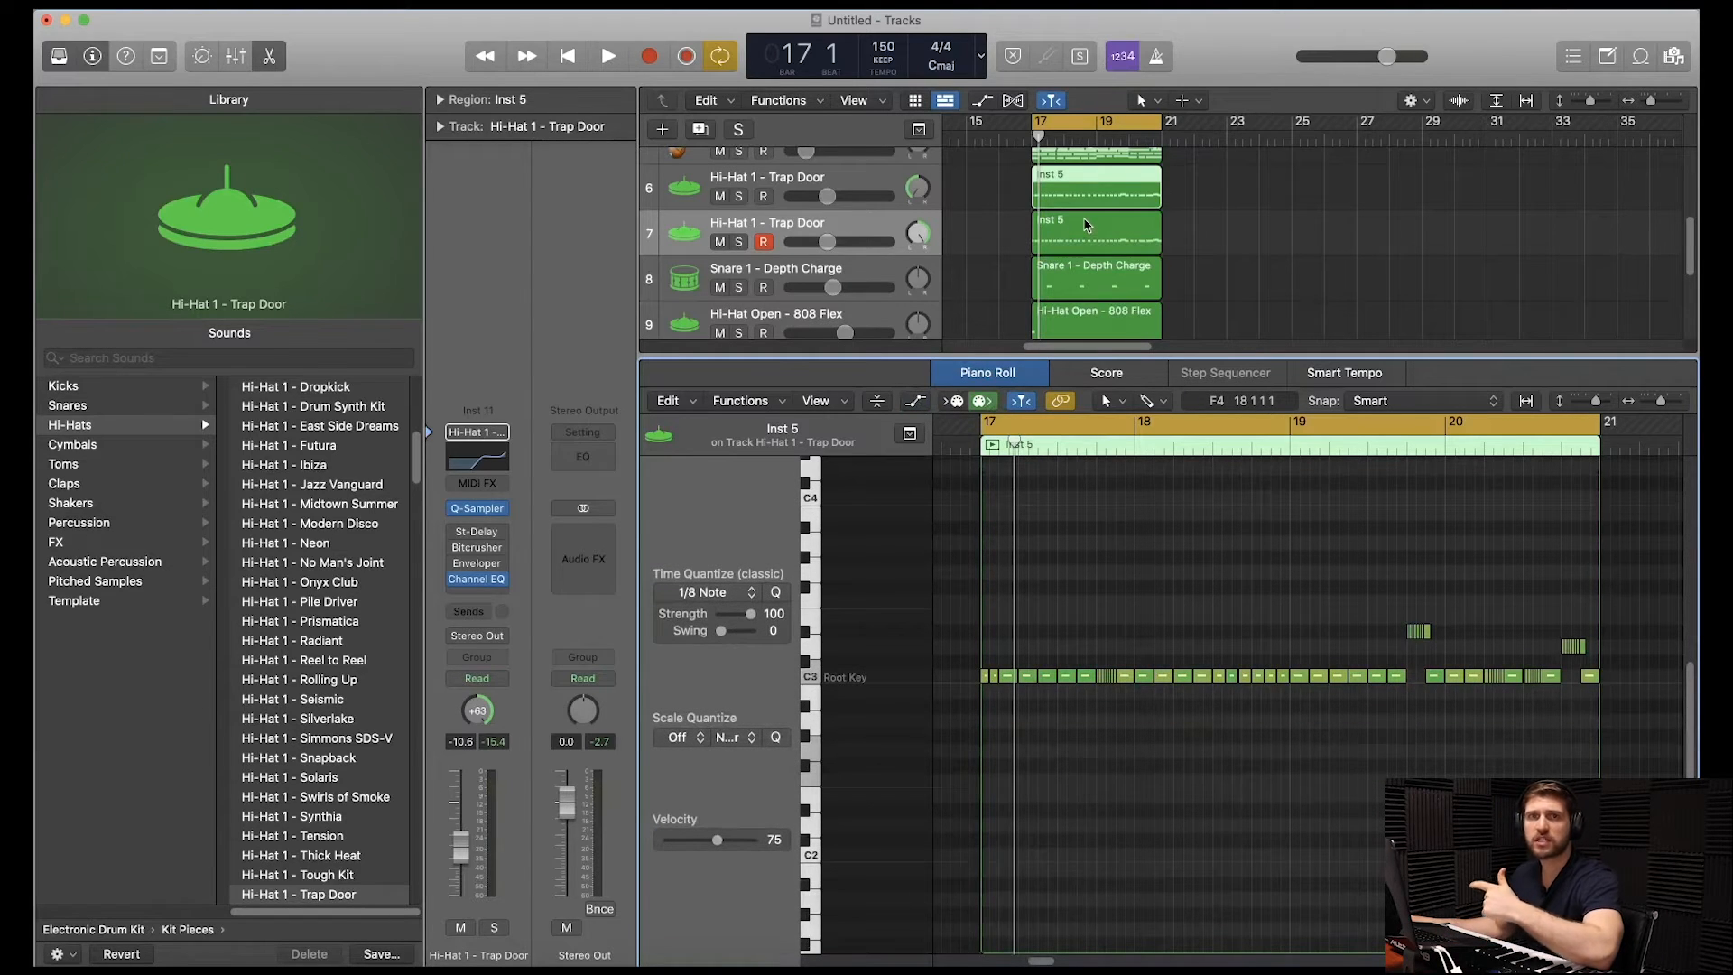
key(space)
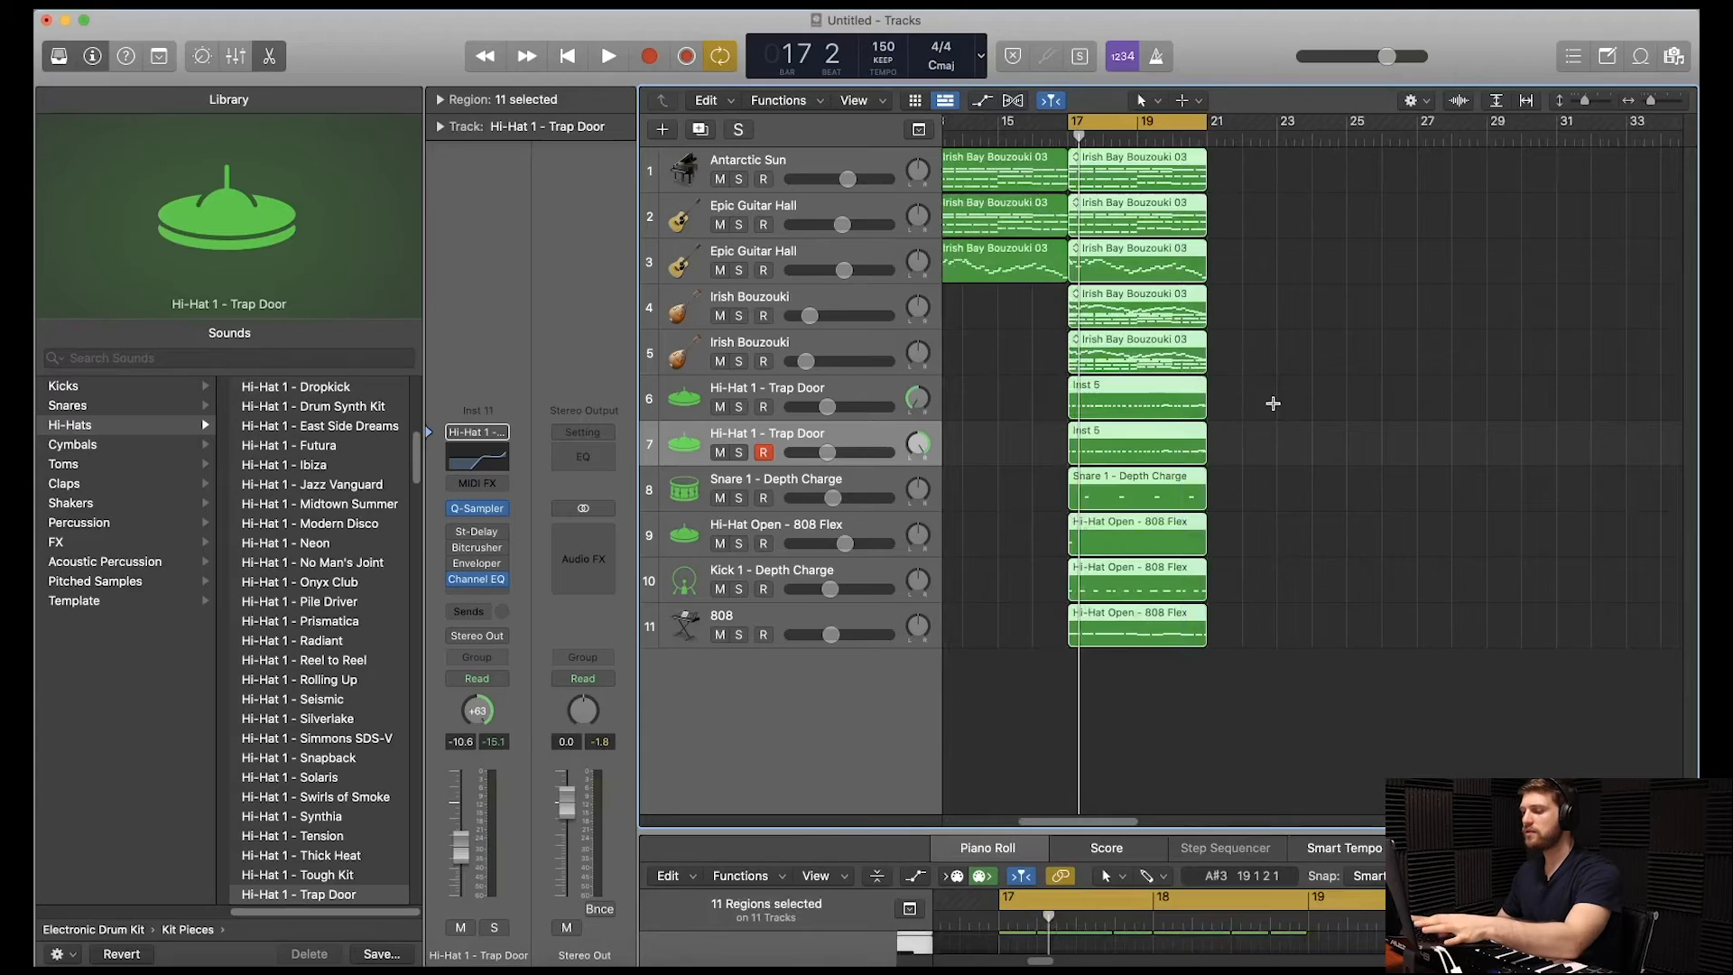
- Repeat the selected bar 17 to 20 regions on all 11 tracks three times, filling the arrangement up to bar 33, then clear the selection
key(super+r)
key(super+r)
key(super+r)
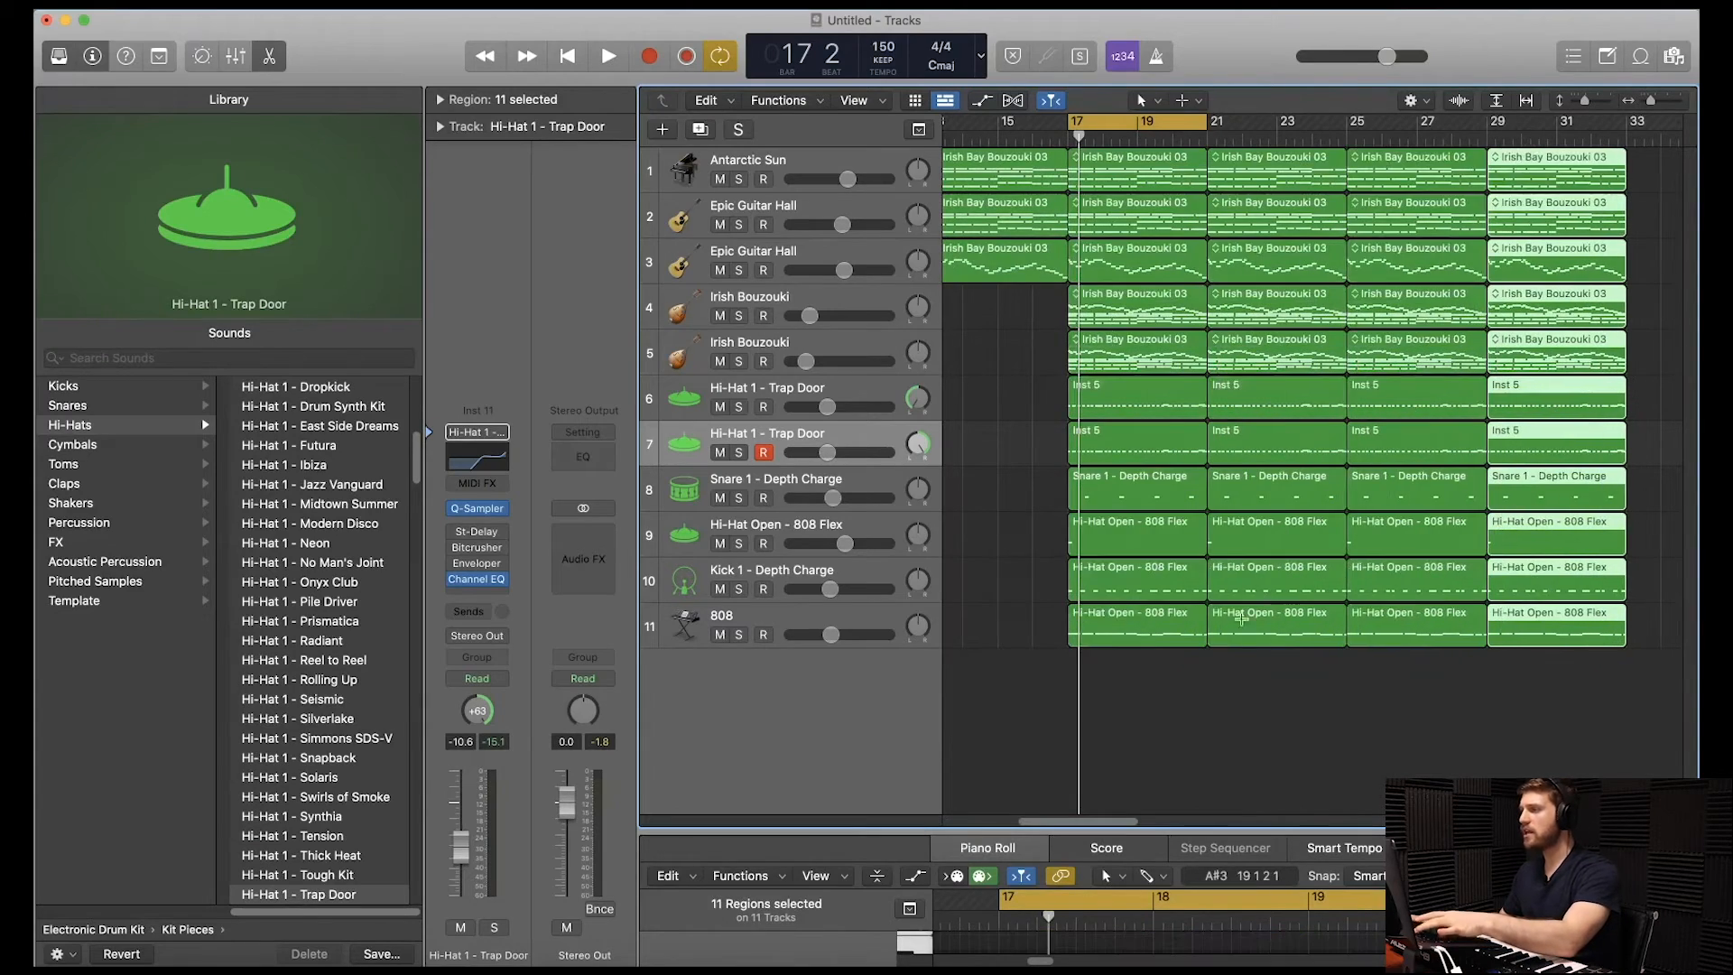
click(1204, 744)
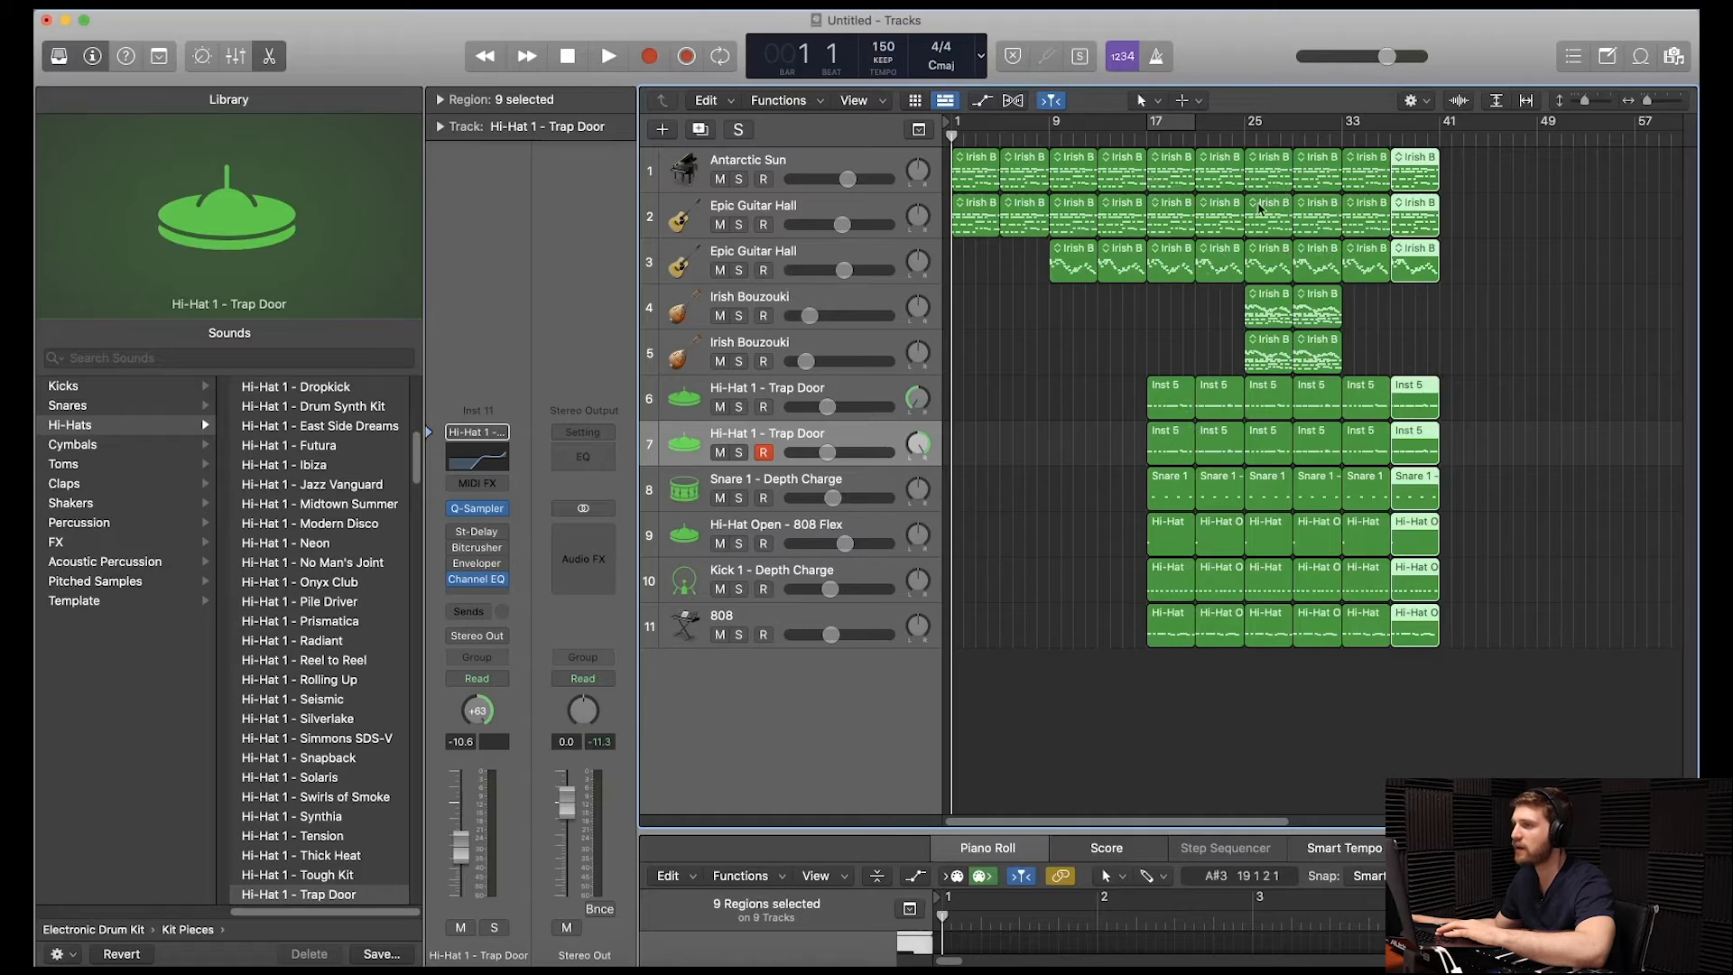
- Play the full arrangement from bar 1 and stop playback around bar 35
key(space)
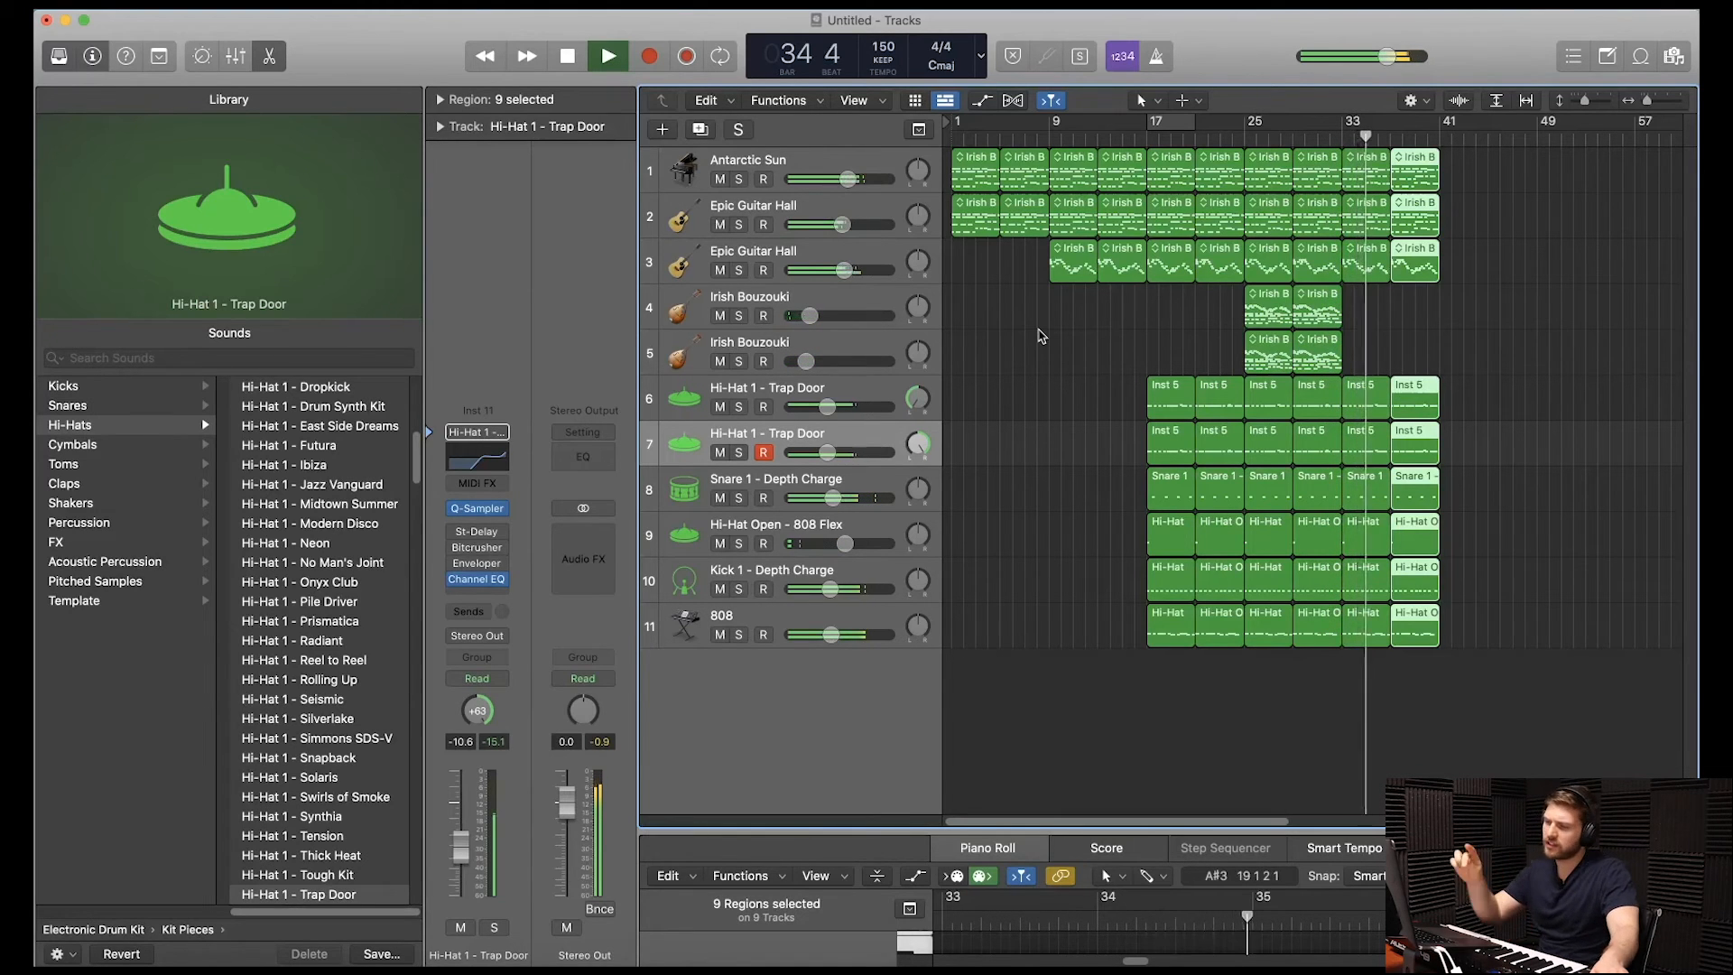
key(space)
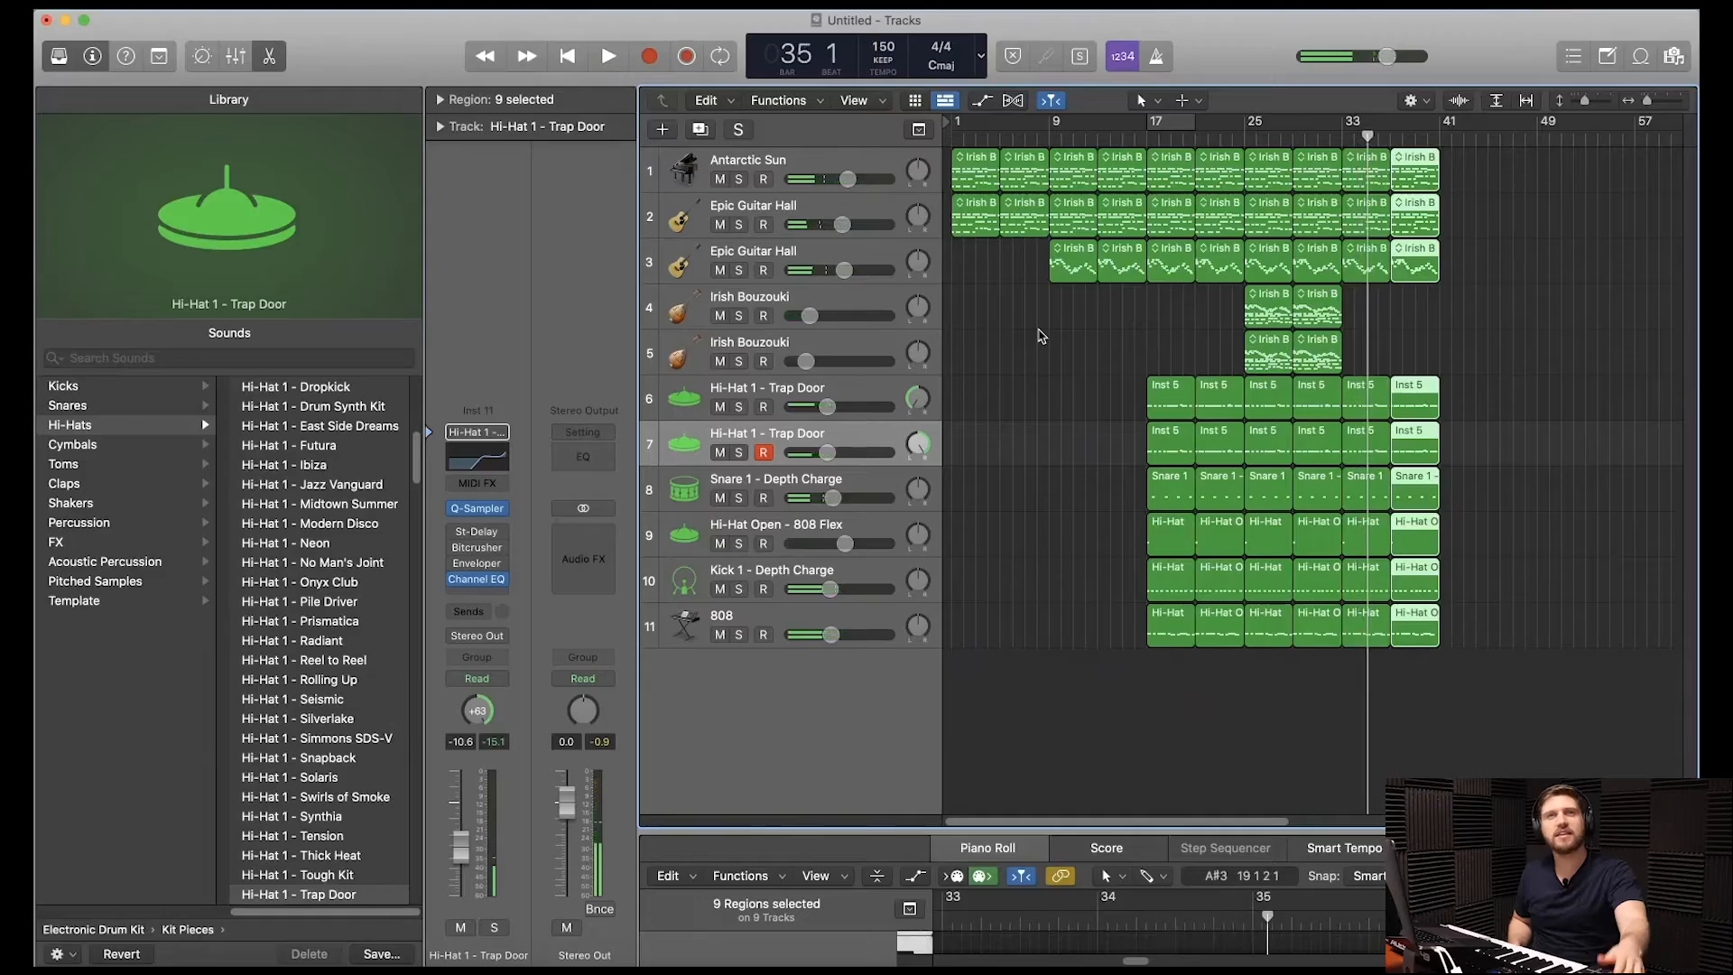